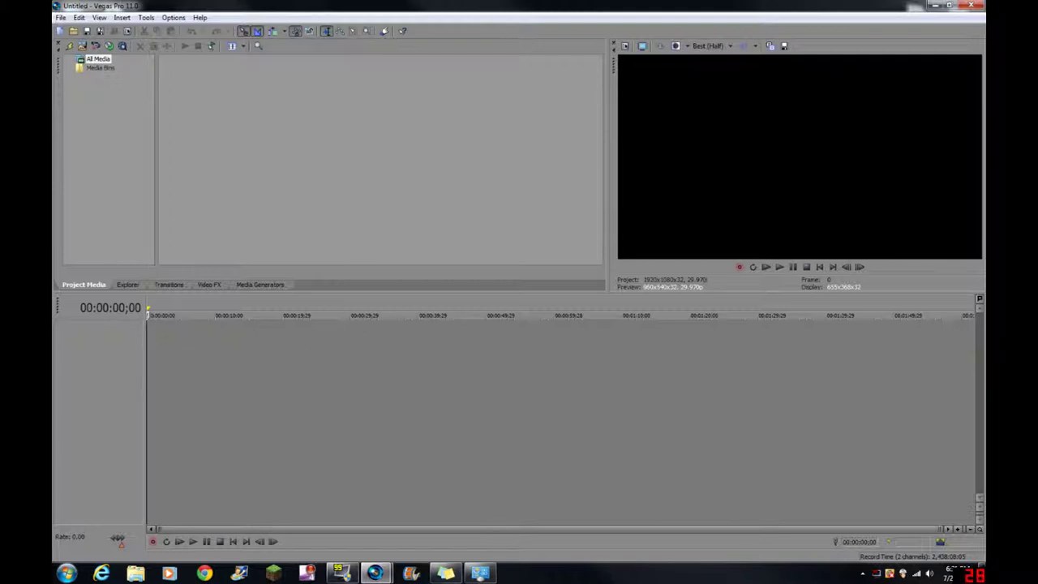
Insert four video tracks into the empty timeline
right_click(159, 338)
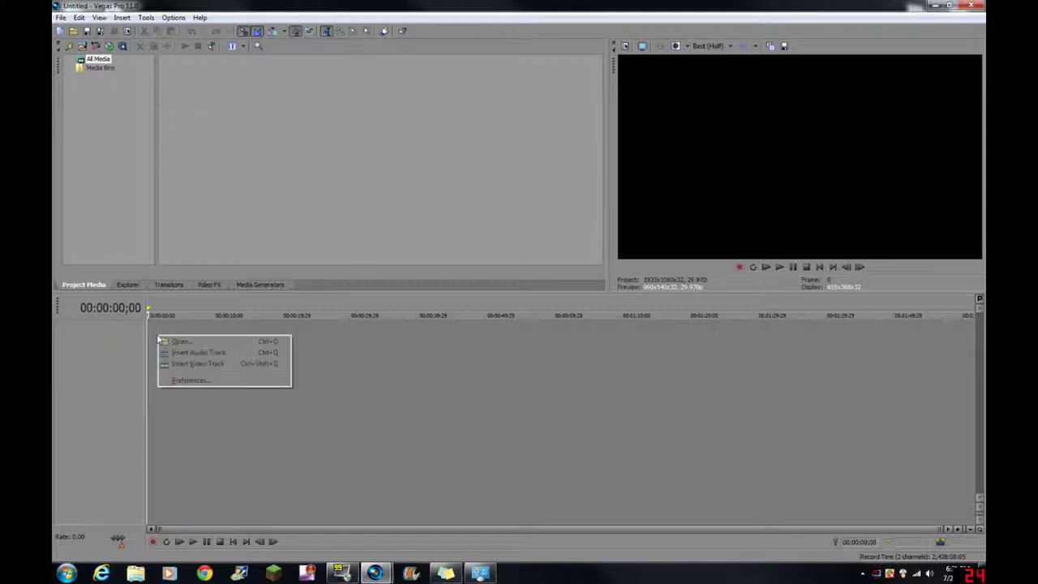
left_click(204, 365)
right_click(168, 391)
left_click(206, 418)
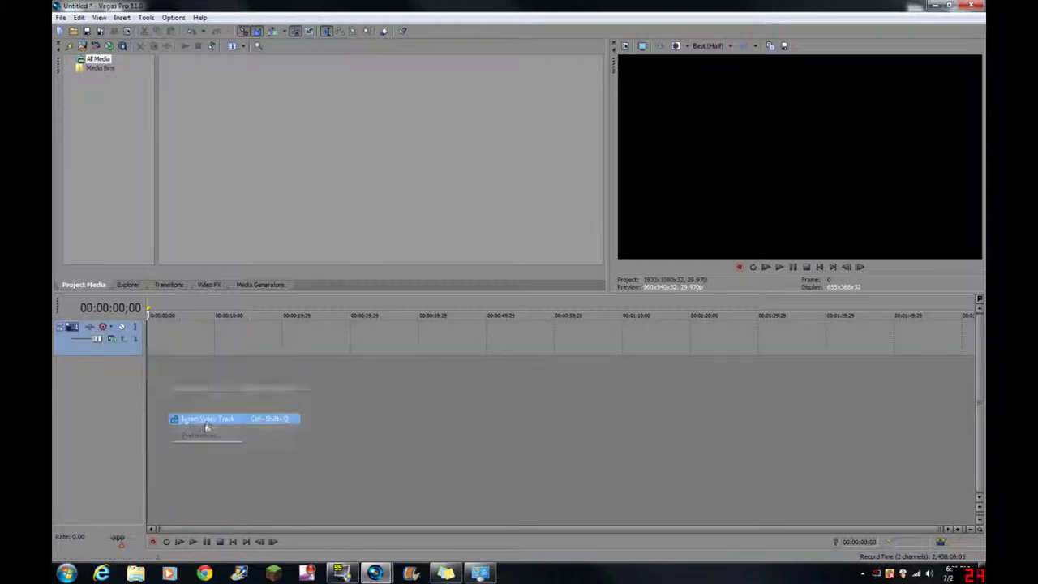
right_click(167, 417)
left_click(218, 446)
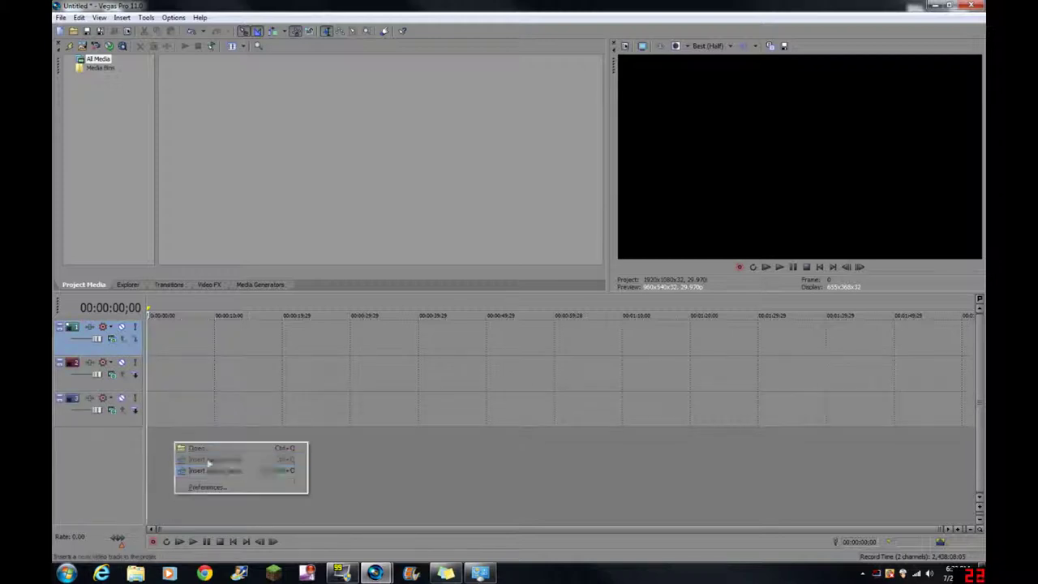
left_click(213, 468)
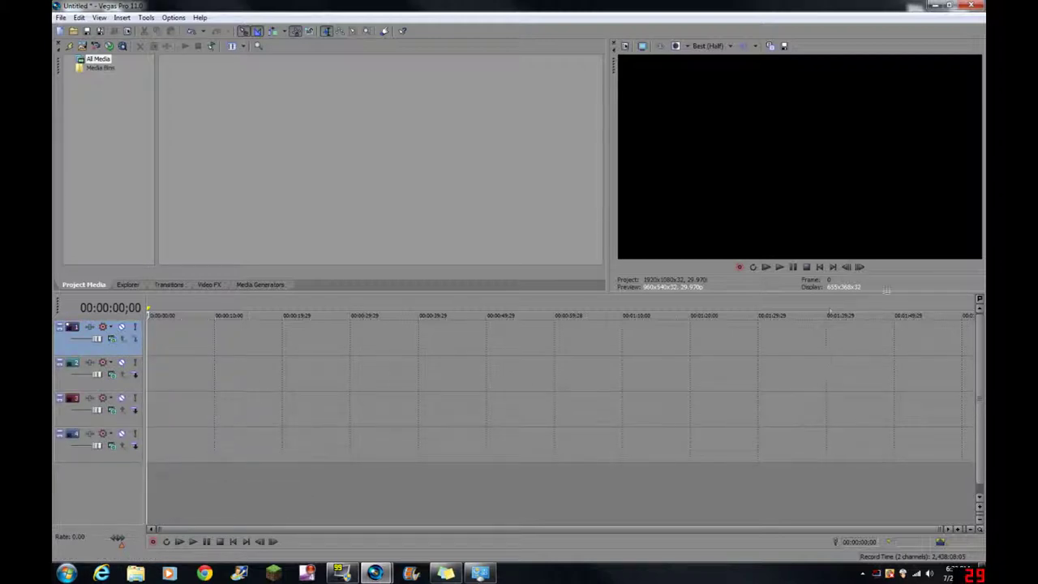
Insert a default text media event at the start of each of the four video tracks
right_click(159, 328)
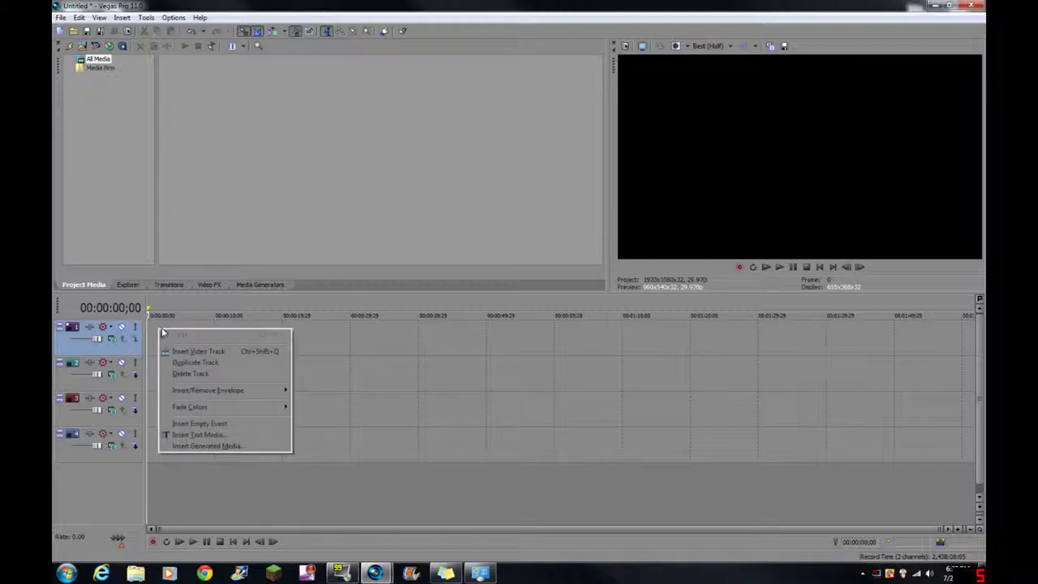
left_click(205, 436)
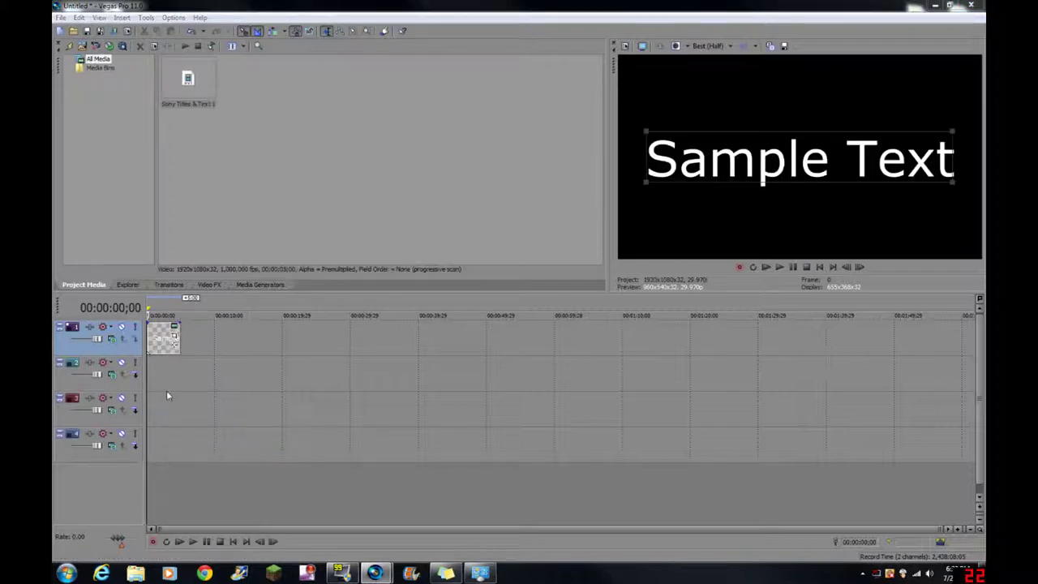
right_click(163, 367)
mouse_move(202, 448)
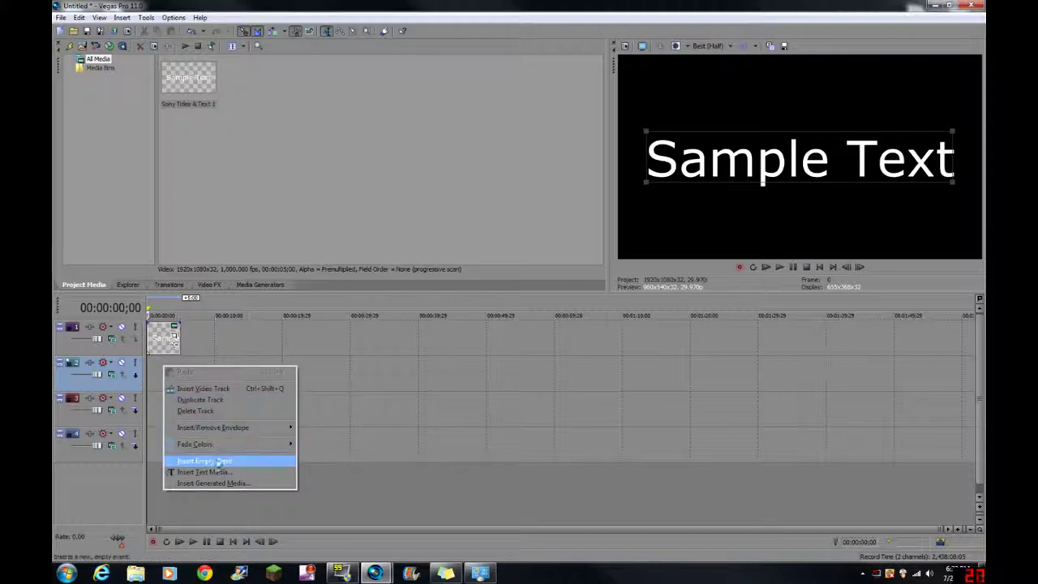
left_click(212, 473)
right_click(180, 410)
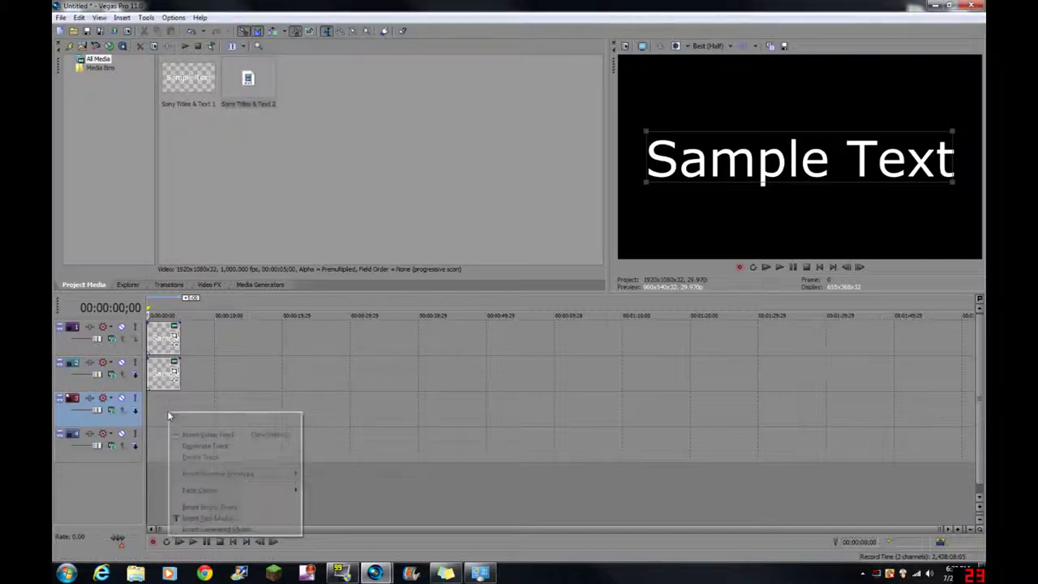
left_click(212, 516)
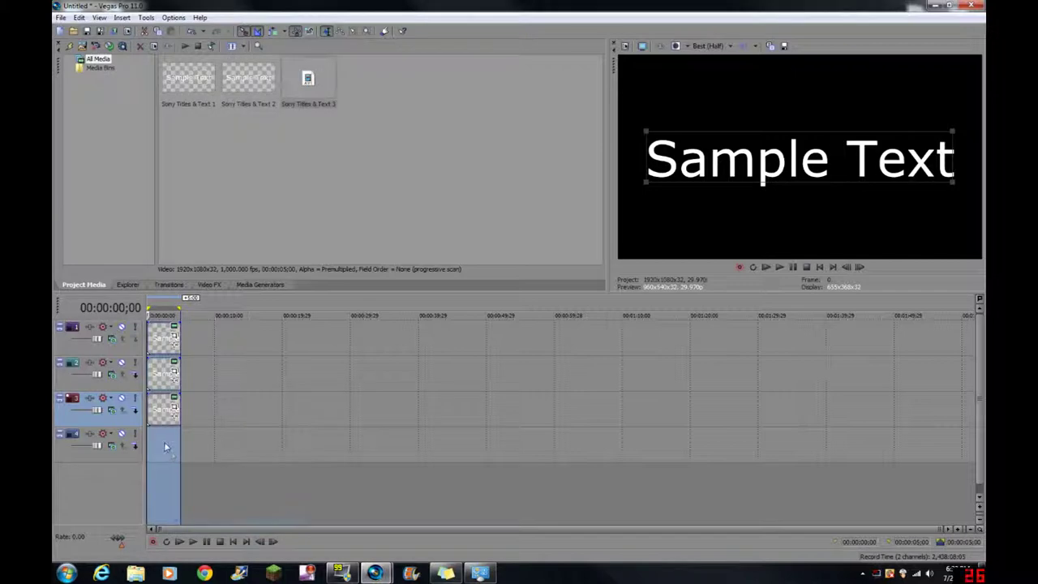
right_click(167, 443)
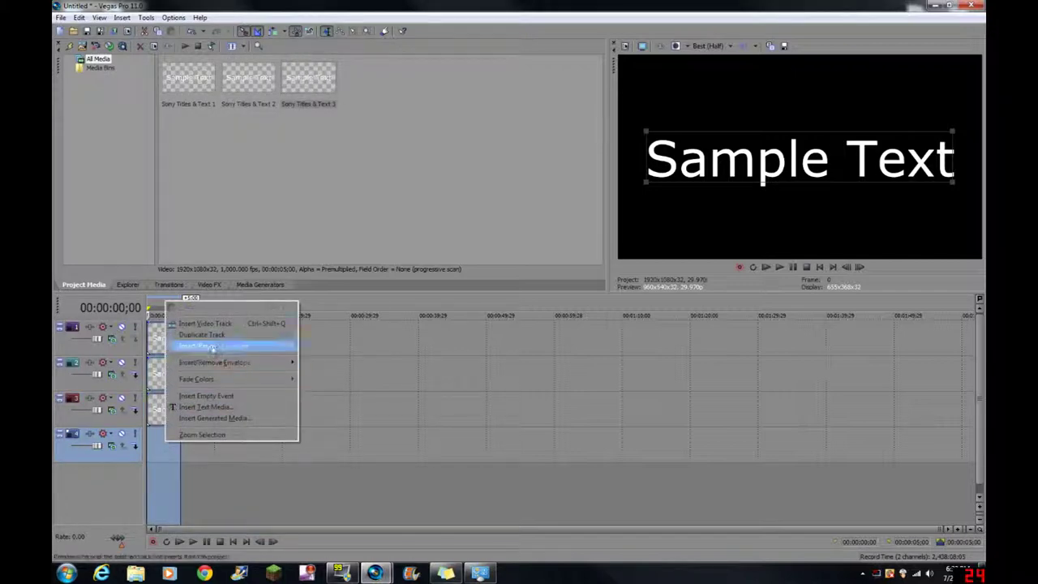
left_click(217, 412)
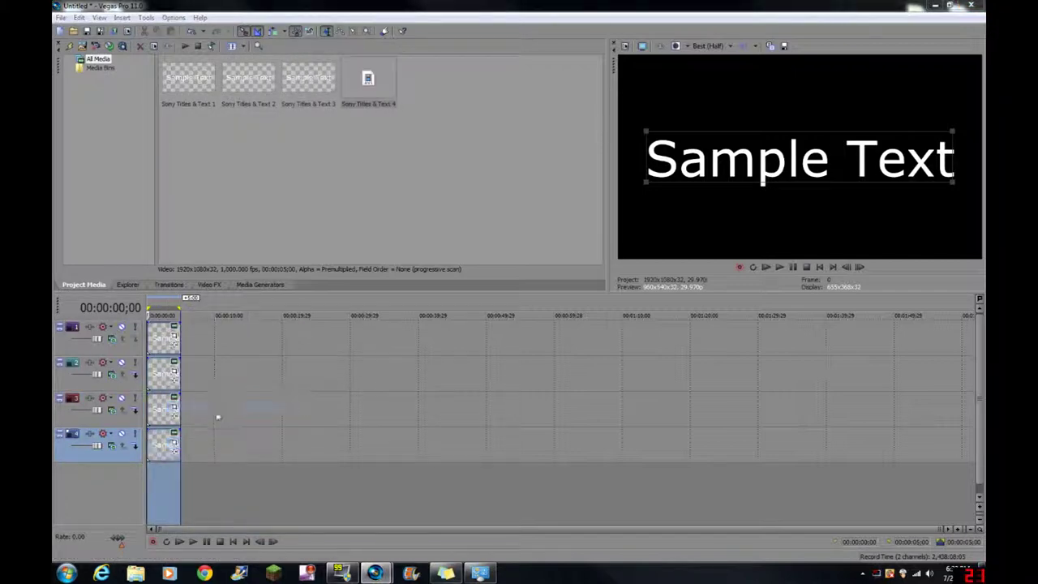
Move the top track's text event to end at the 10-second mark and extend the other three text events to that mark
left_click(204, 479)
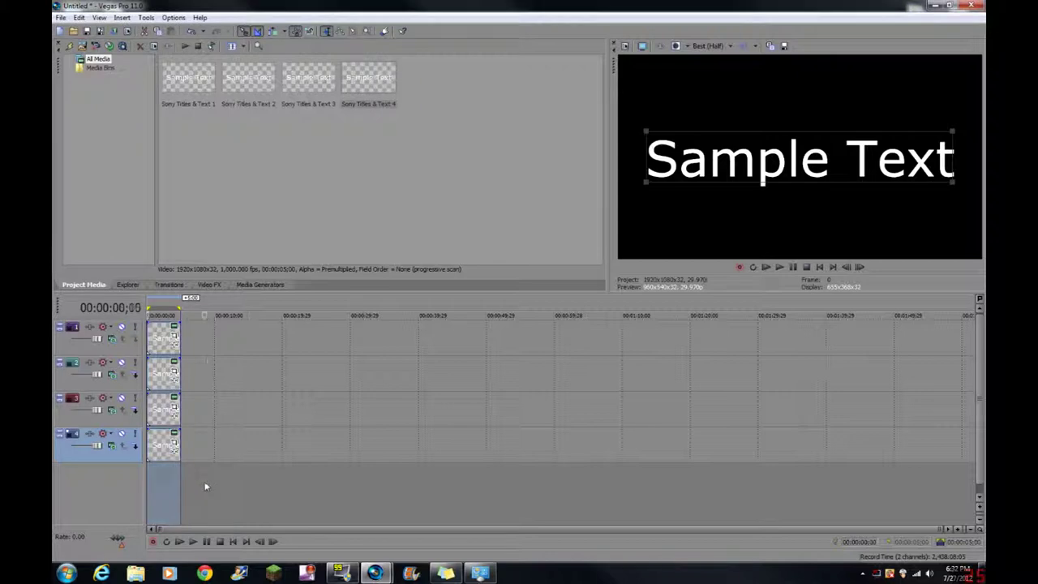
left_click(214, 368)
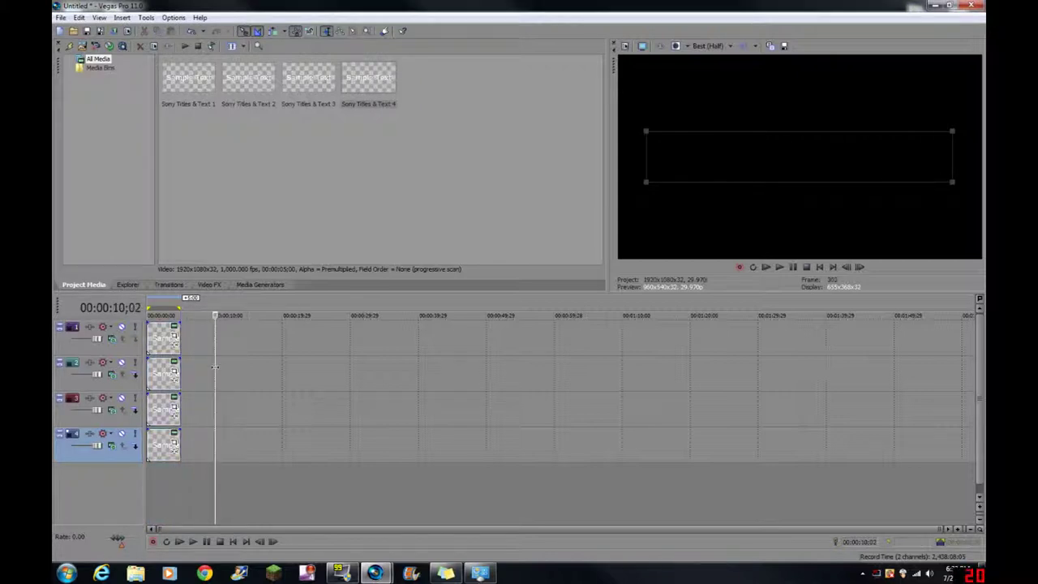
left_click_drag(159, 347, 188, 345)
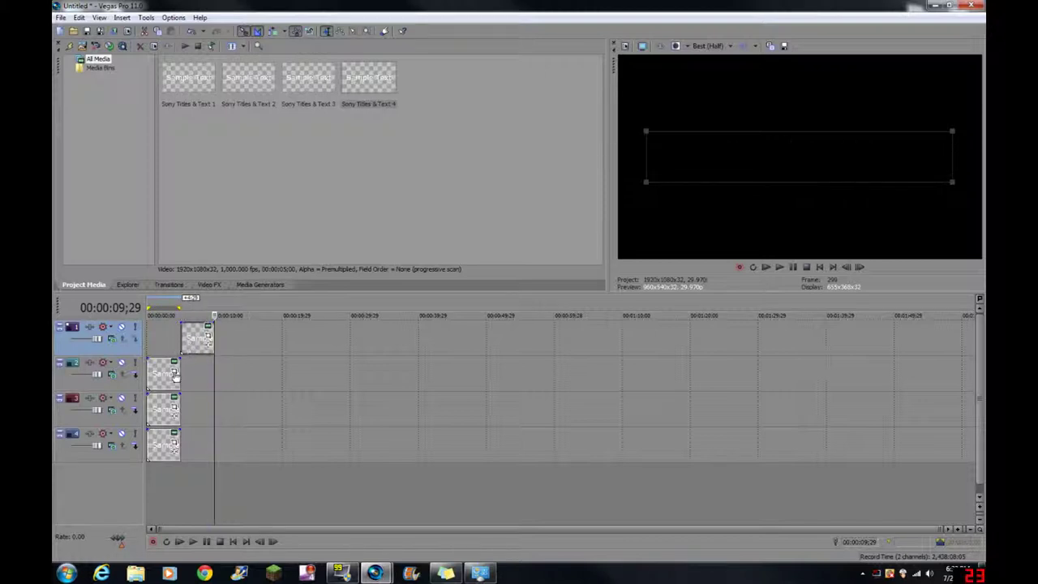
left_click_drag(179, 374, 212, 373)
left_click_drag(179, 409, 217, 409)
left_click_drag(180, 445, 216, 443)
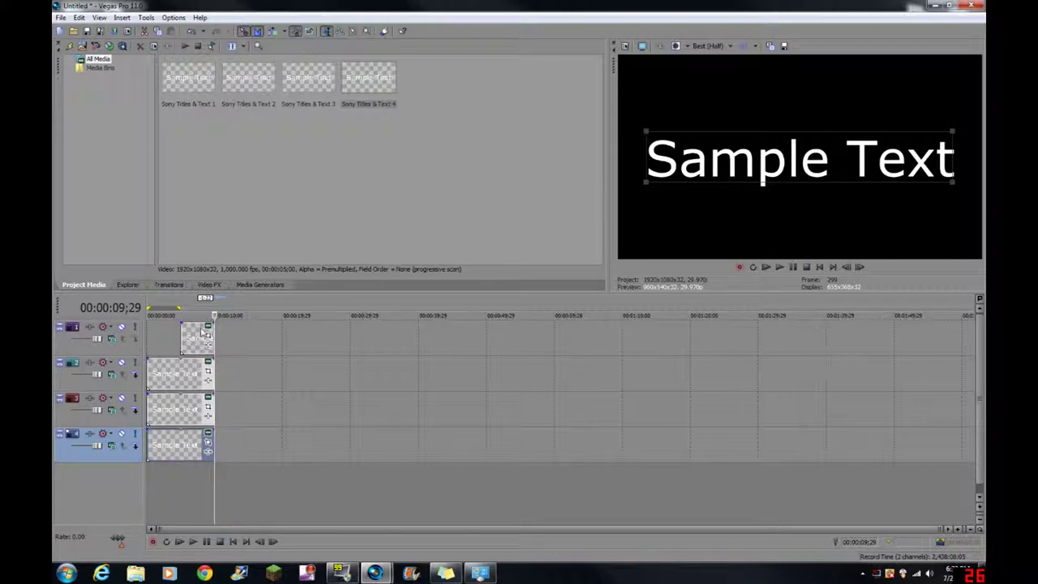
Return the playhead to the start of the timeline and dismiss the text generator window
left_click(210, 500)
left_click_drag(209, 501, 151, 501)
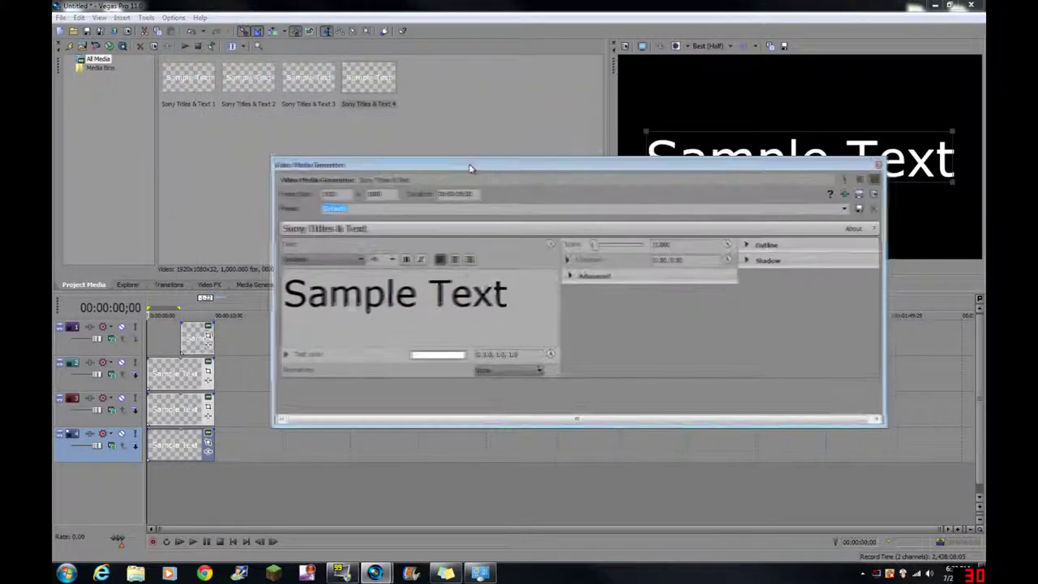
left_click_drag(469, 168, 446, 181)
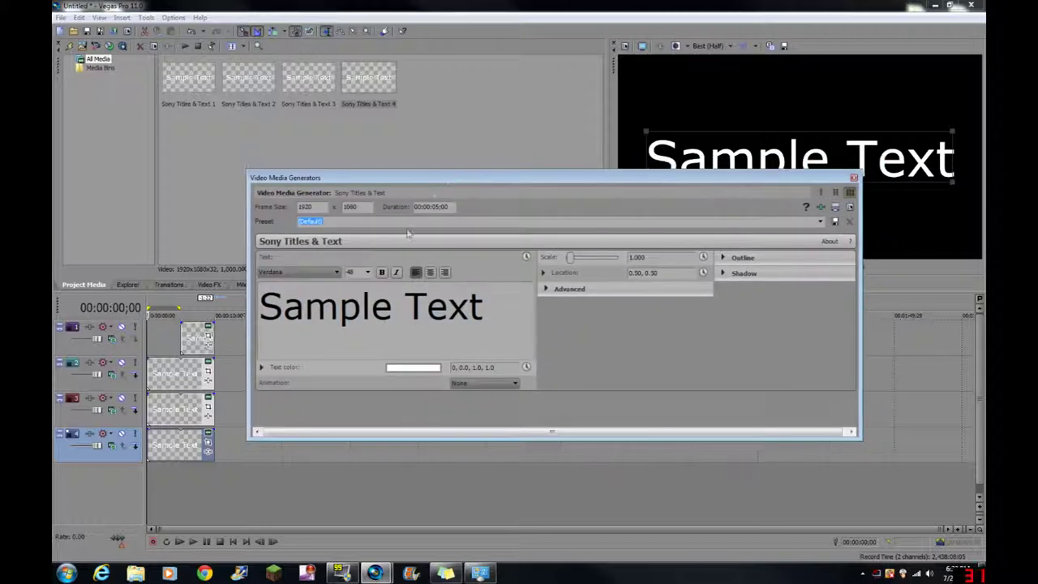
left_click(855, 179)
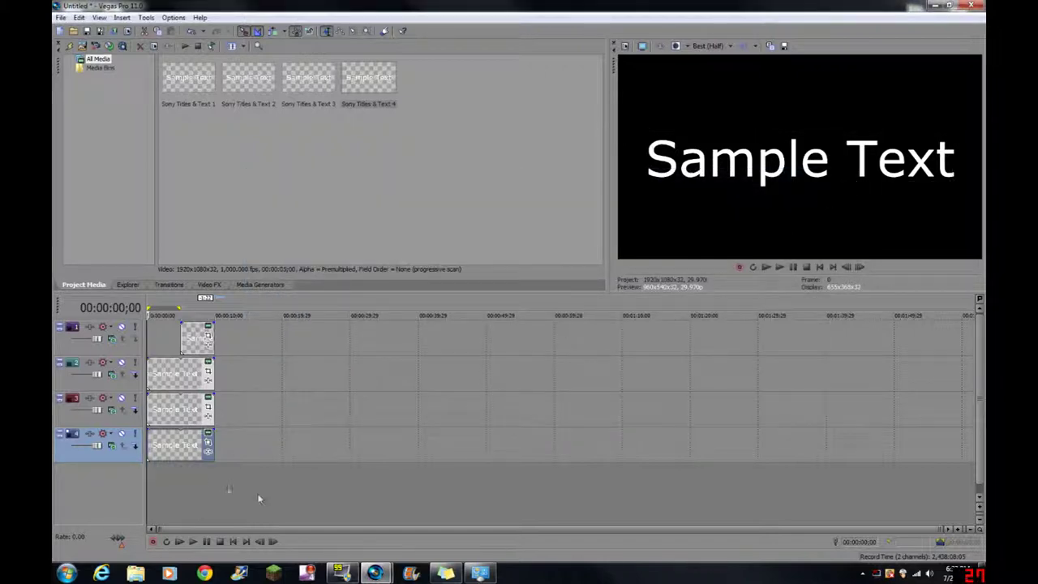
mouse_move(387, 573)
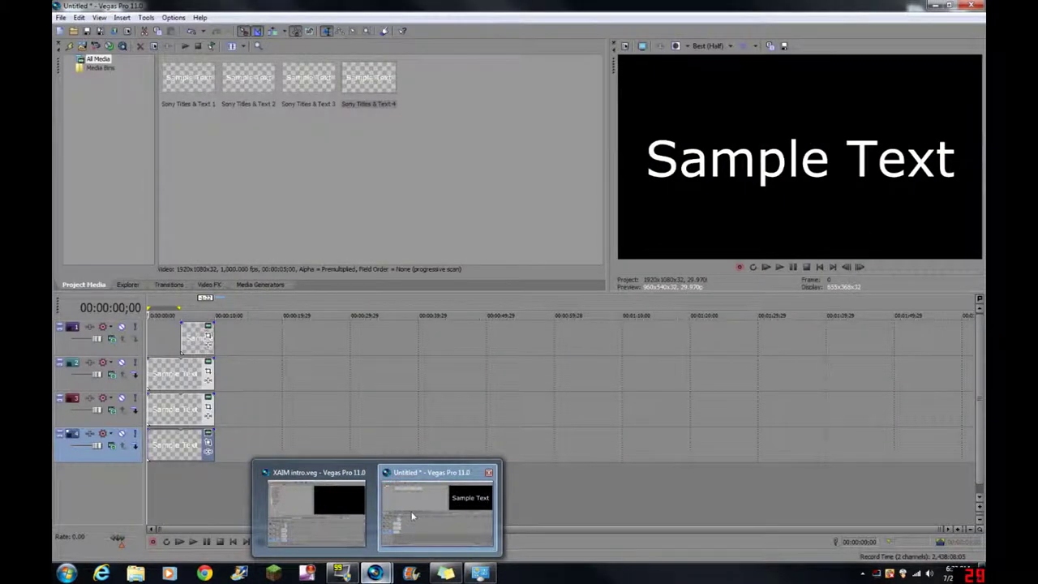
left_click(412, 516)
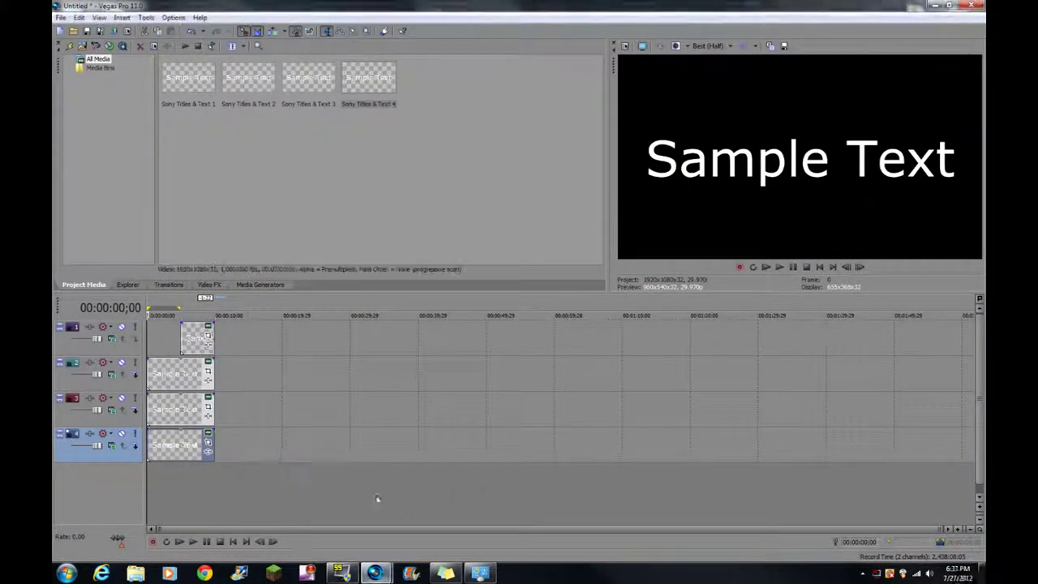
Open the bottom track's generated text for editing and try to set its font to KodchiangUPC
right_click(194, 440)
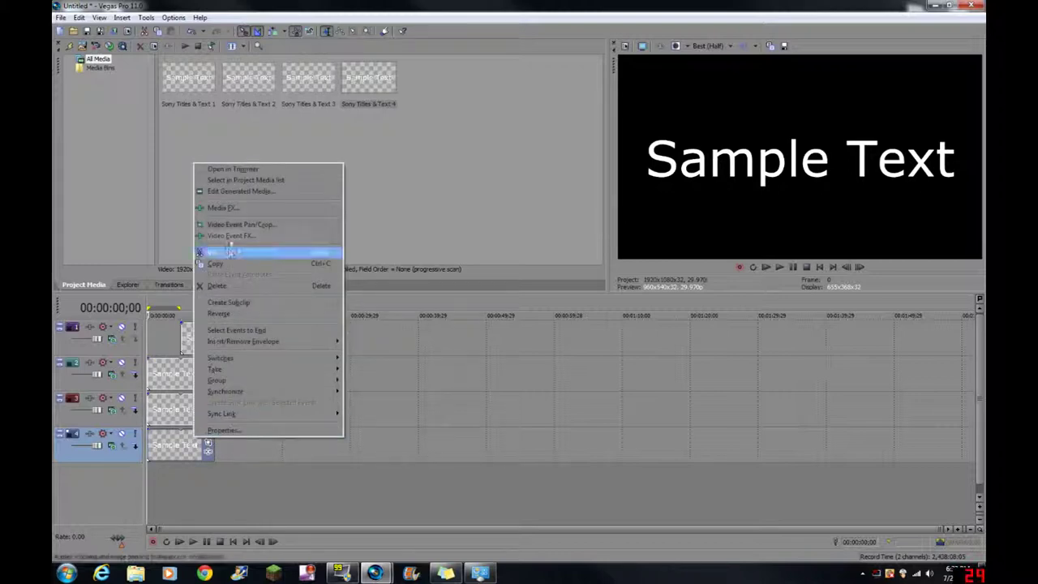
left_click(239, 191)
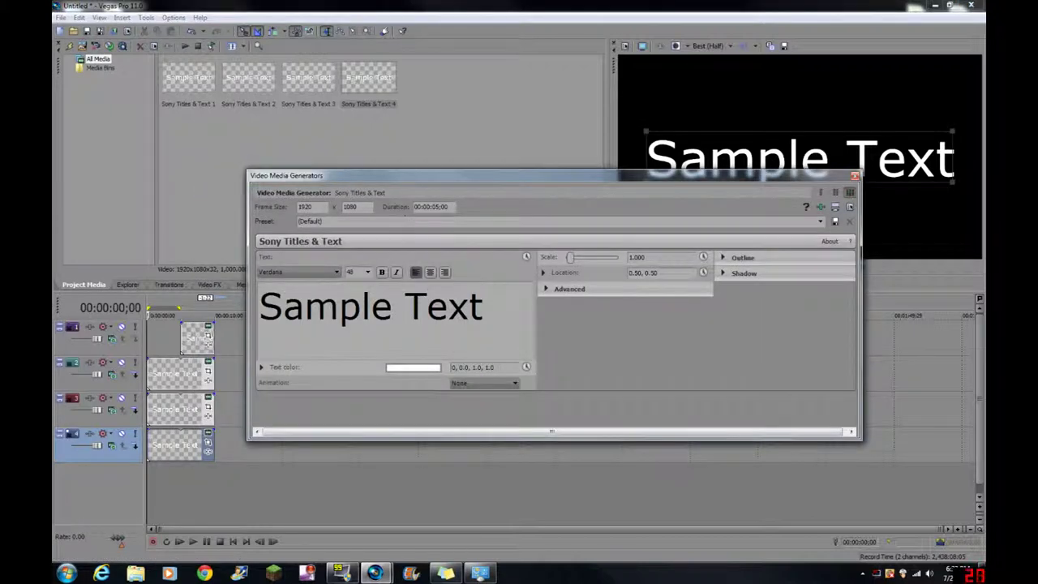
left_click(274, 272)
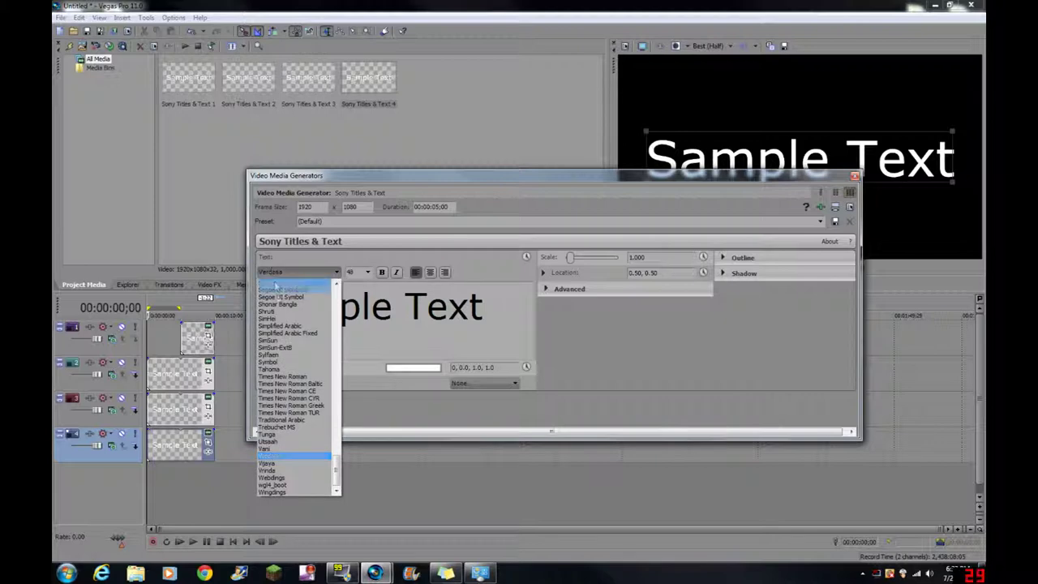
scroll(339, 428, "up", 10)
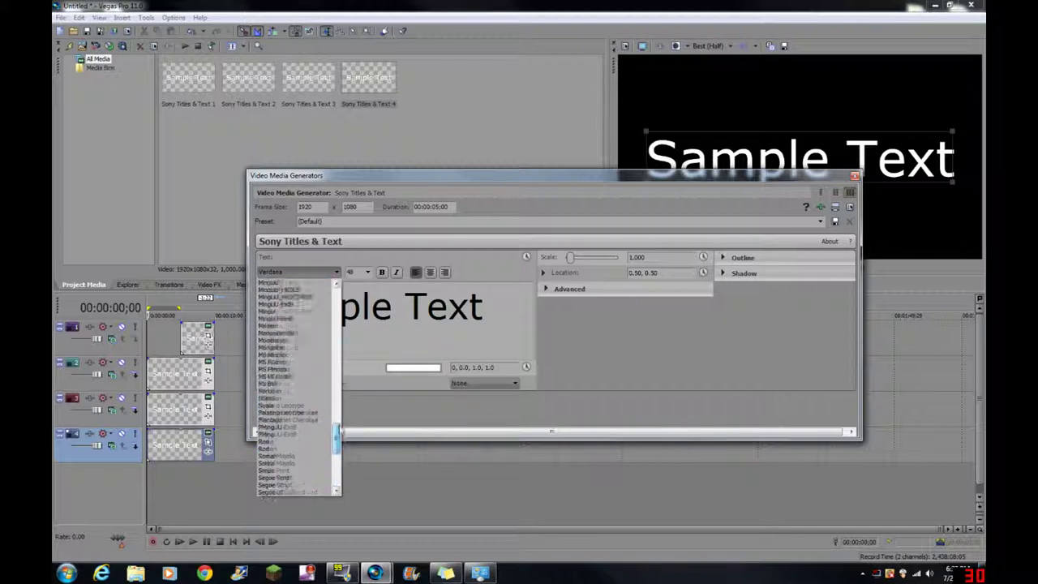
left_click_drag(339, 428, 339, 401)
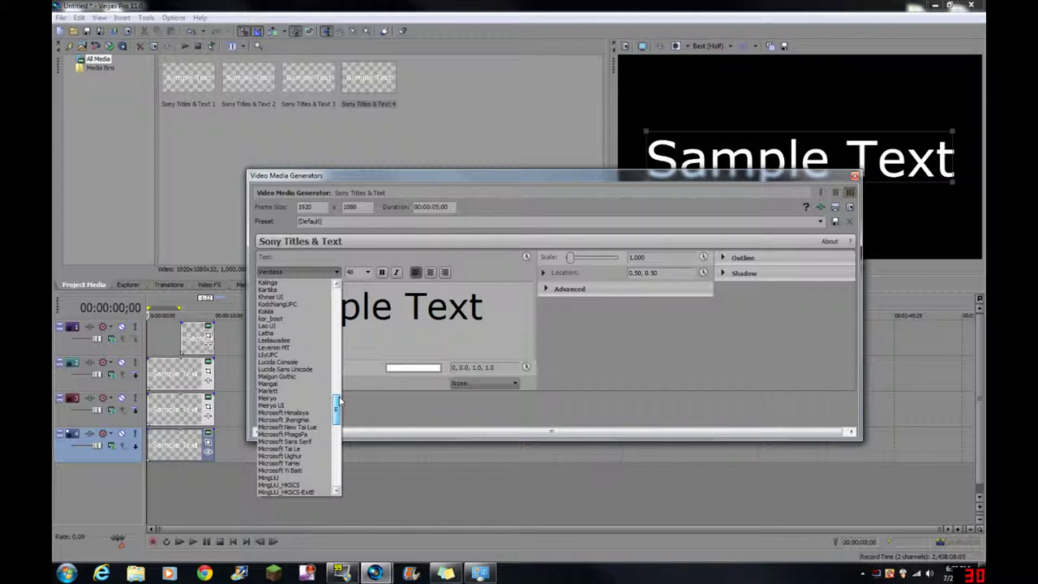
left_click_drag(339, 400, 339, 392)
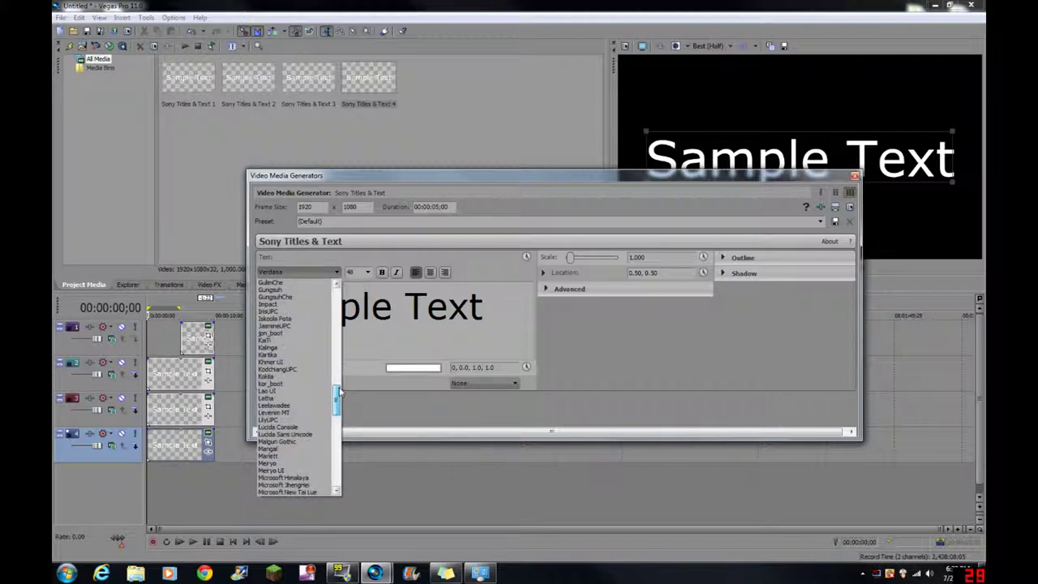
left_click_drag(339, 392, 340, 393)
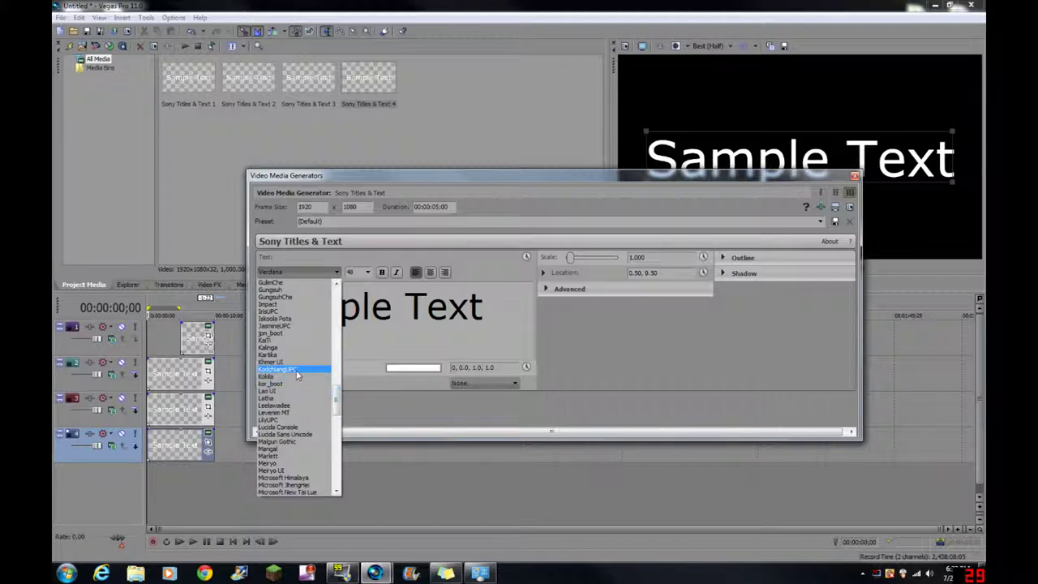
left_click(296, 370)
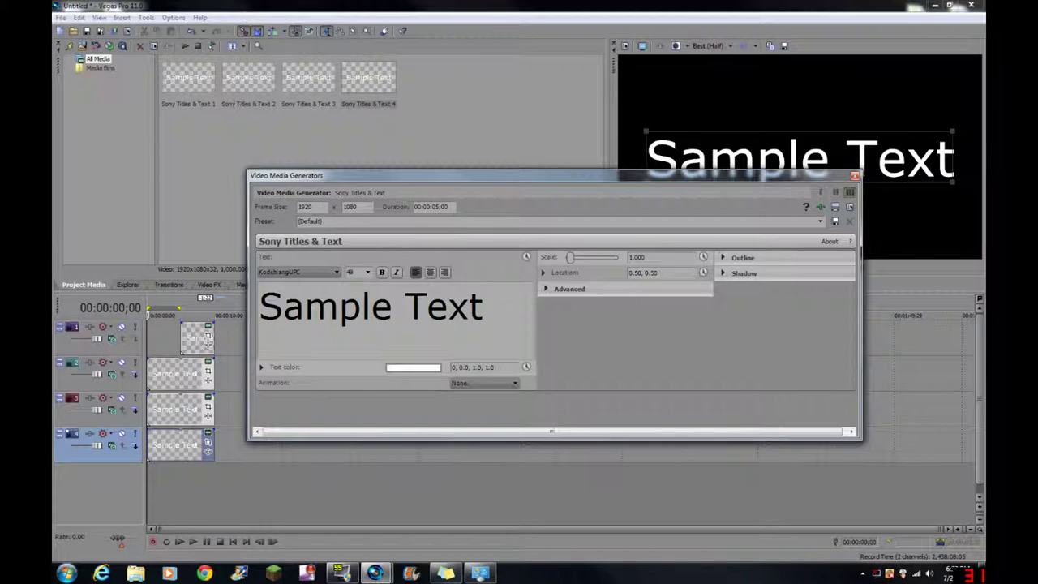
Apply the KodchiangUPC font to all of the bottom track's sample text
key("ctrl+a")
left_click(299, 271)
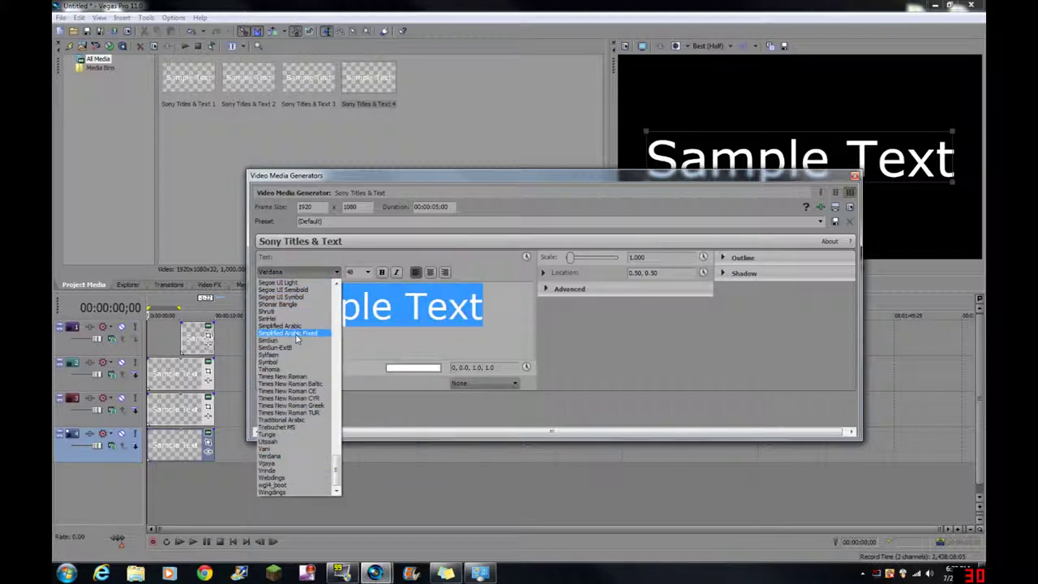
key("d")
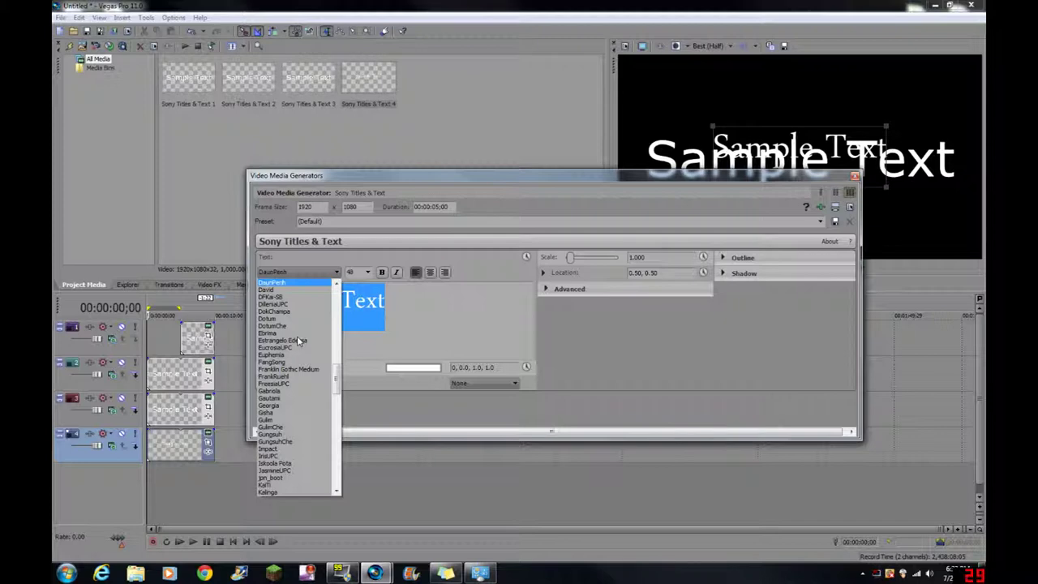
key("k")
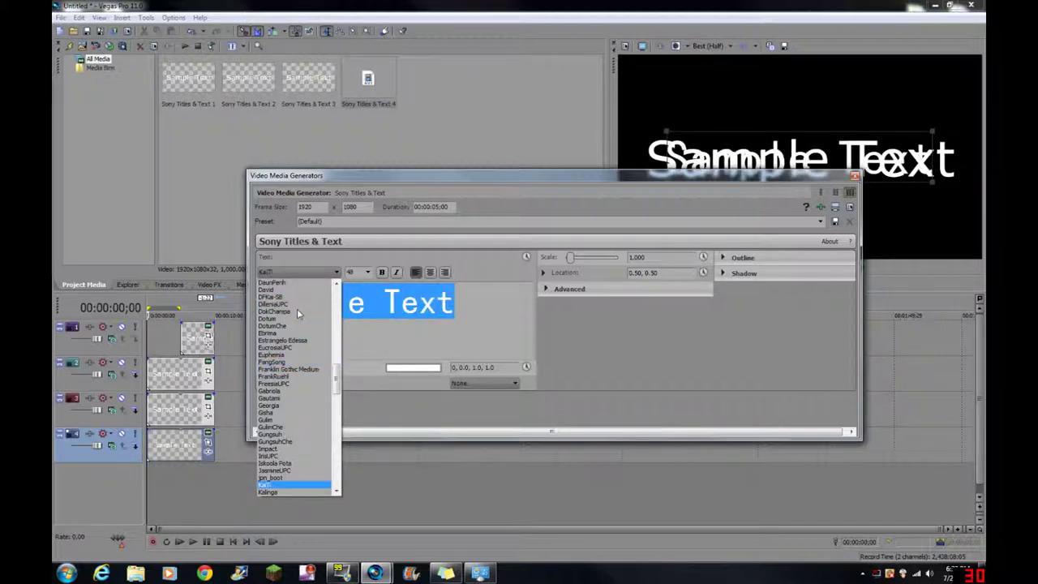
left_click(336, 494)
scroll(336, 486, "down", 2)
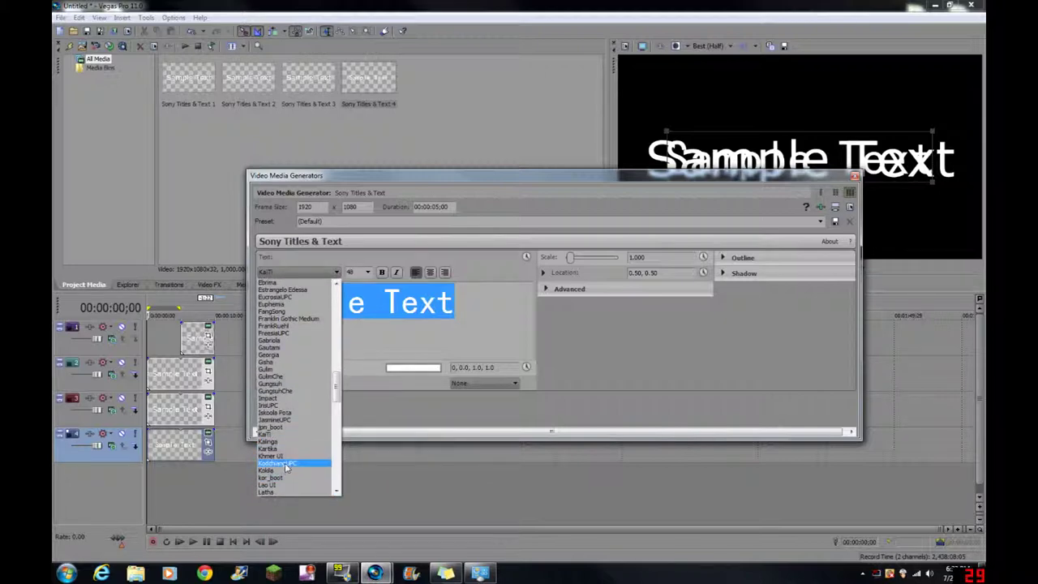
left_click(285, 464)
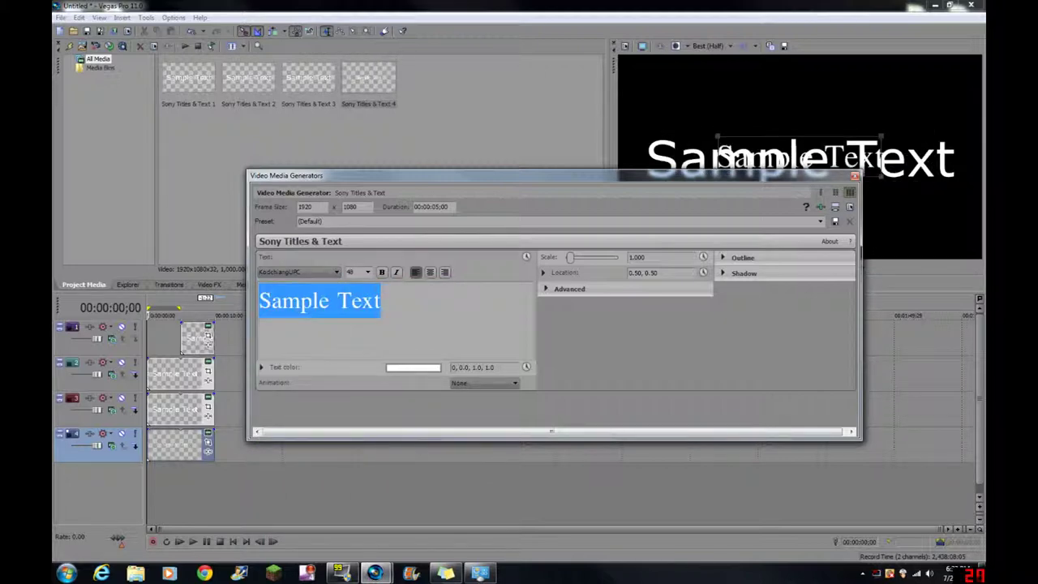
Replace the bottom track's sample text with "X"
left_click(330, 301)
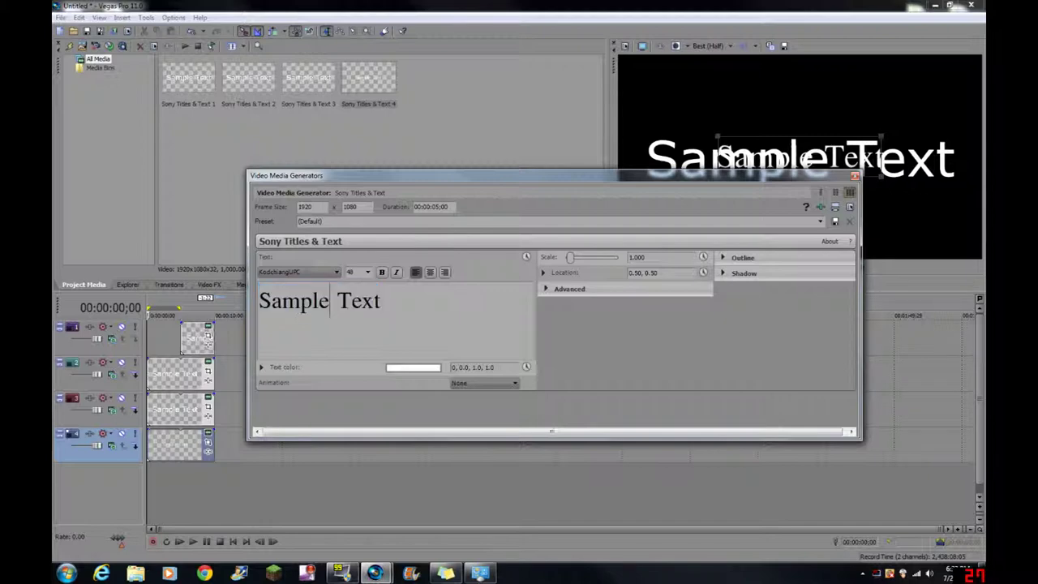
key("ctrl+a")
type("X")
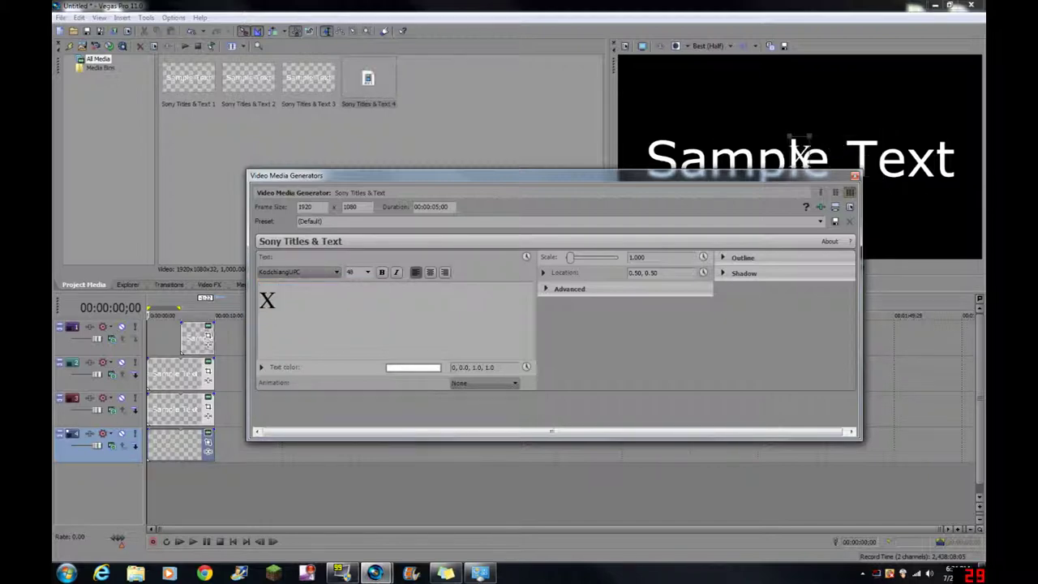
Extend the bottom track's text to "X's Adventures" and set its font size to 31
type("'s Adve")
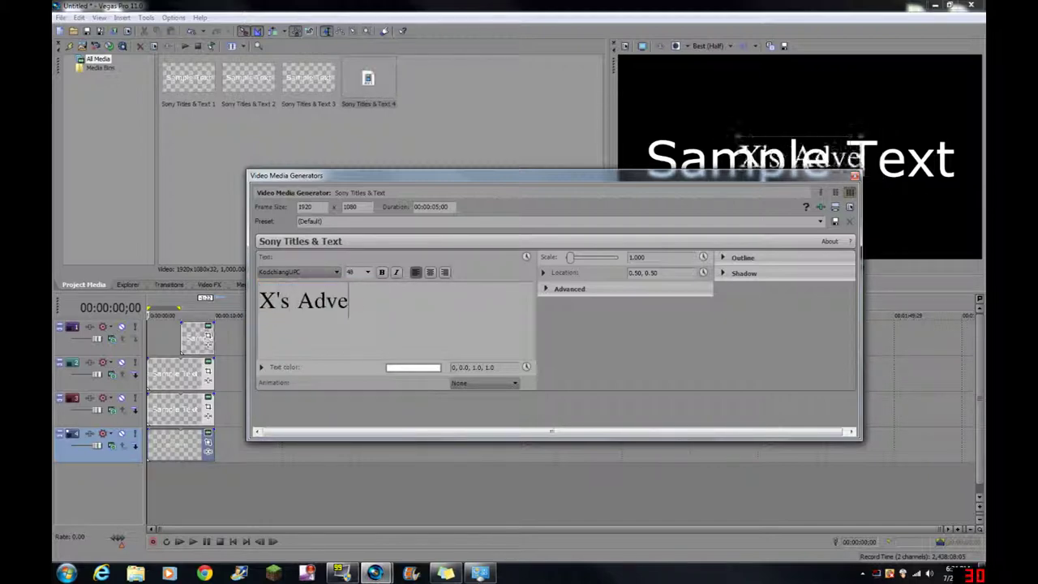
type("ntures")
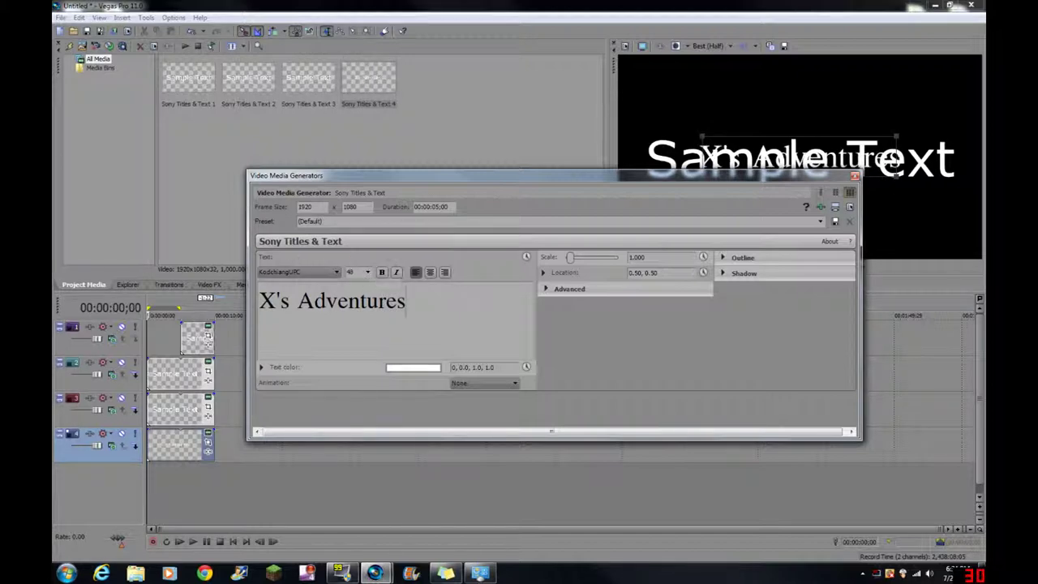
left_click_drag(405, 301, 260, 302)
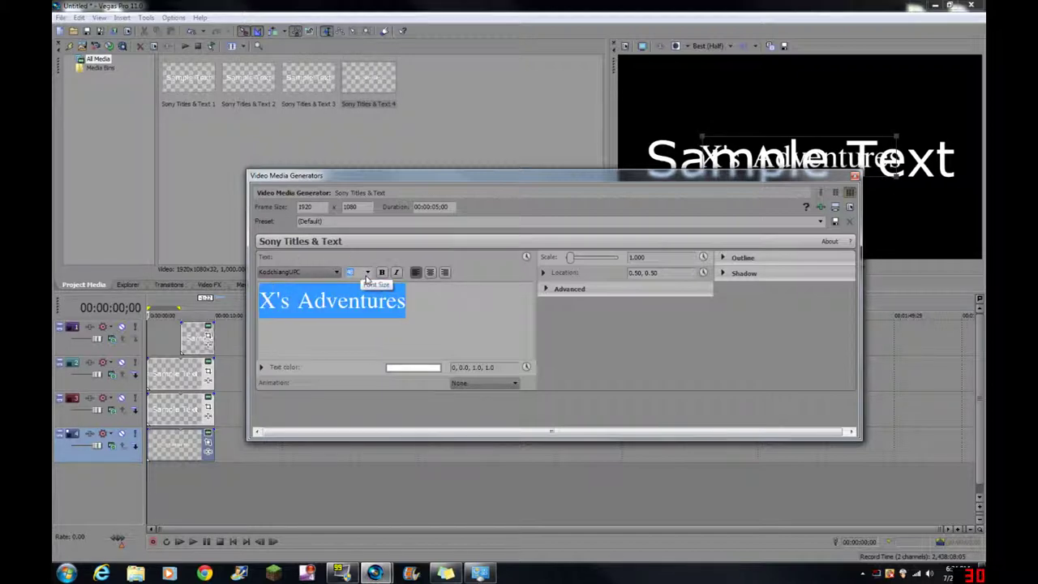
scroll(360, 274, "up", 2)
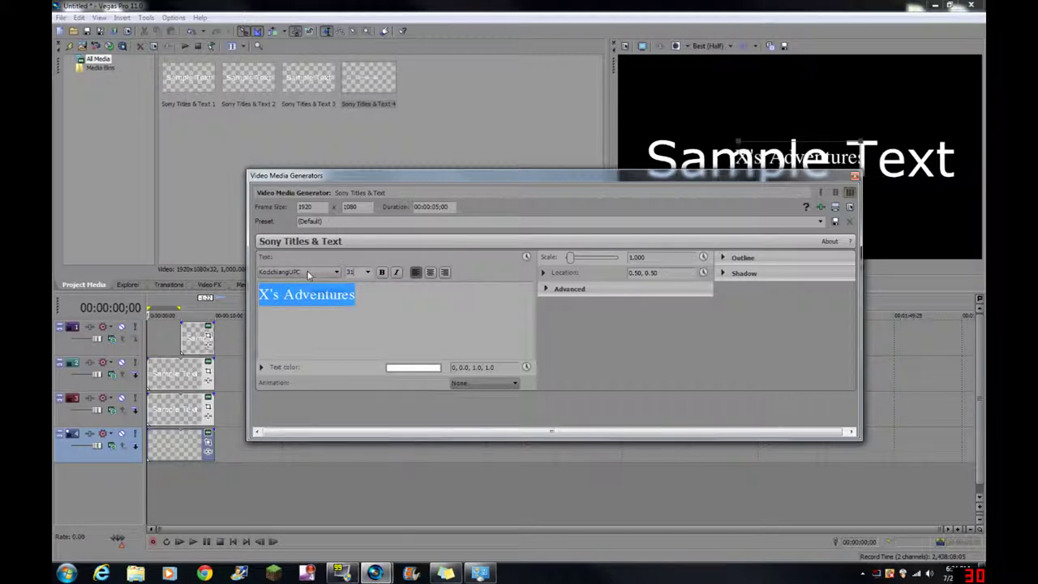
Set the "X's Adventures" text color to 35, 0.29, 0.89, 1.0 and enable keyframe animation for the color
left_click(473, 368)
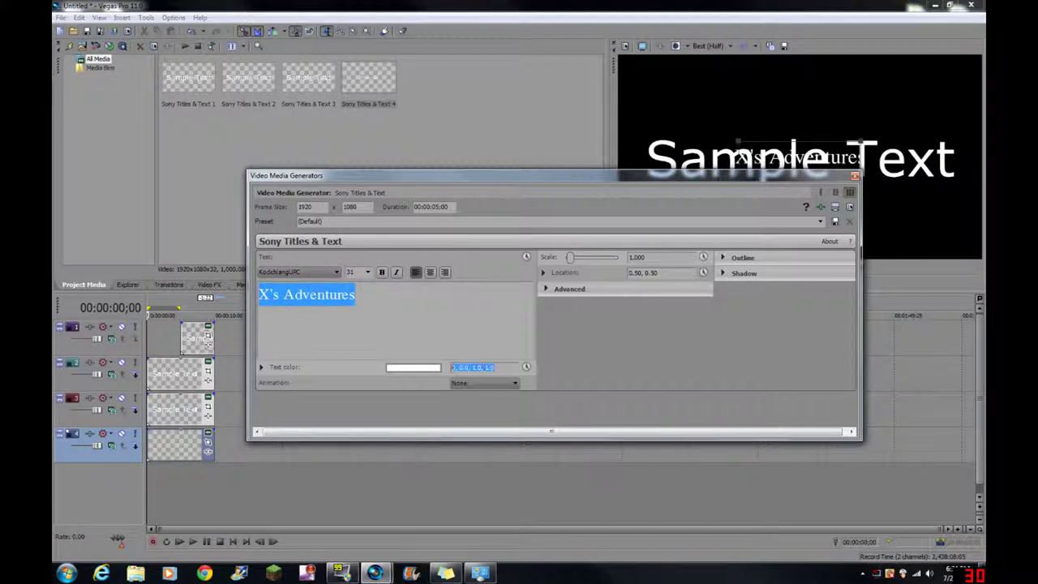
left_click(452, 367)
type("35, 0.29, 0.89")
left_click(524, 368)
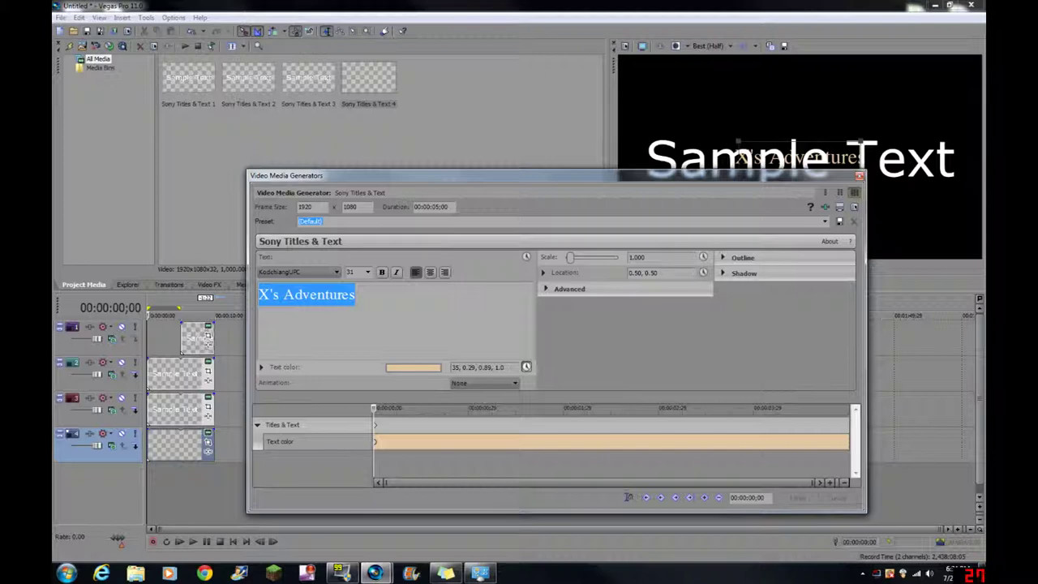
Set the "X's Adventures" location to 0.21, 0.86 with keyframe animation enabled, and close the text generator window
type("21, 0.86")
left_click(702, 273)
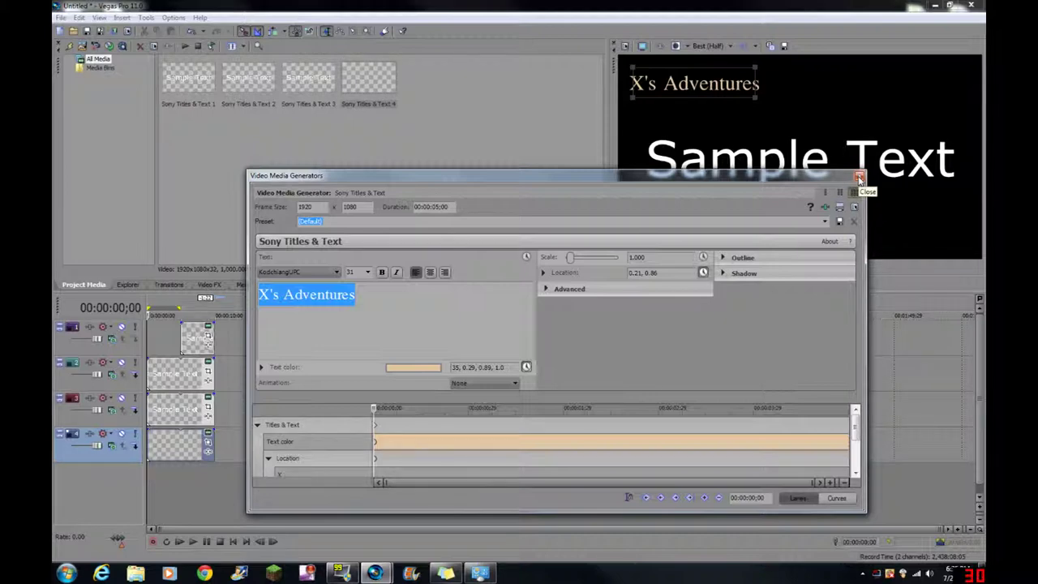
left_click(860, 178)
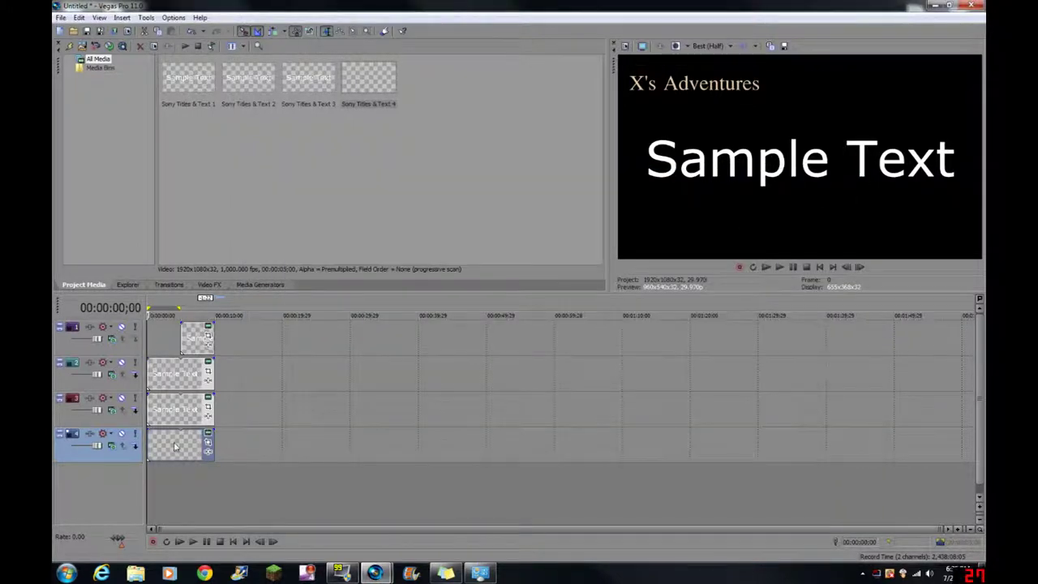
Open the third track's generated text for editing and set all of its sample text to font size 24
left_click(208, 399)
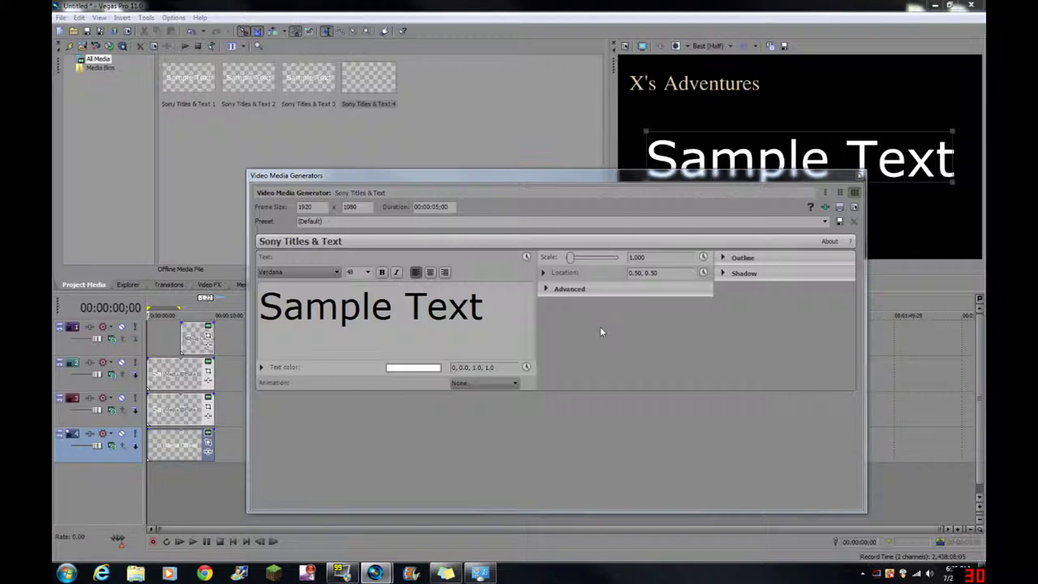
left_click(491, 308)
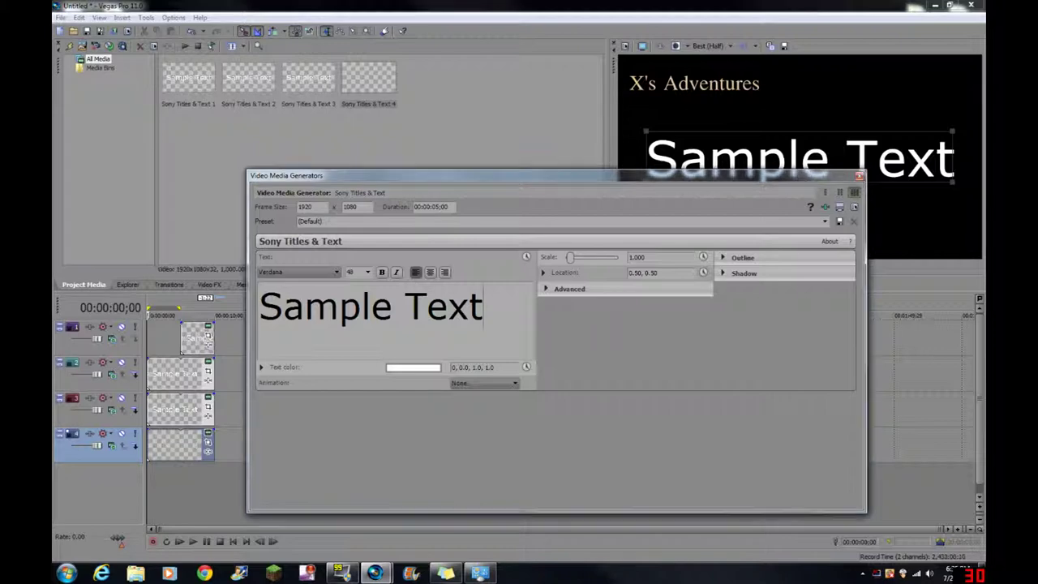
left_click_drag(497, 308, 484, 309)
key("ctrl+a")
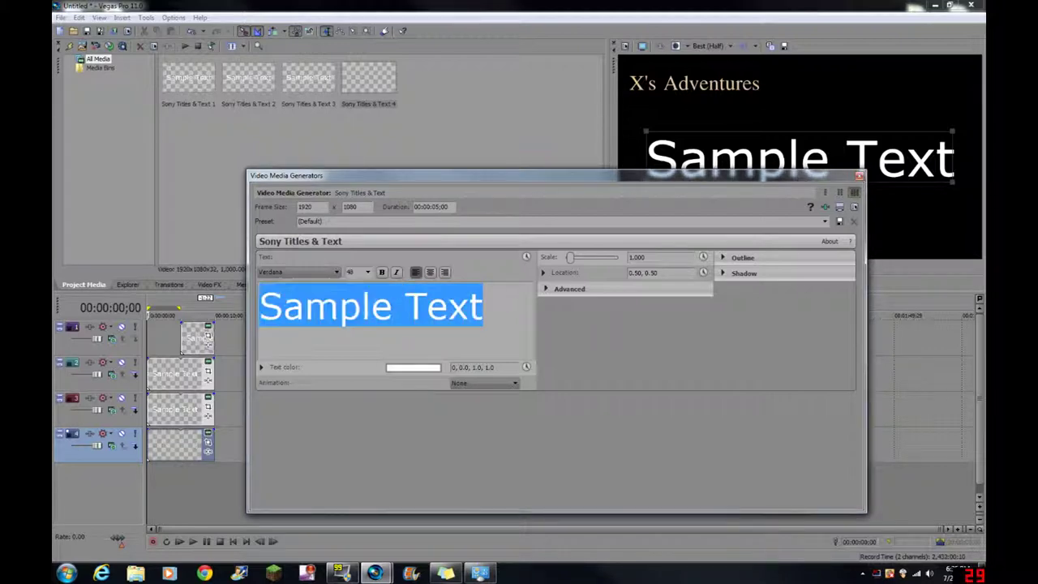
left_click(367, 273)
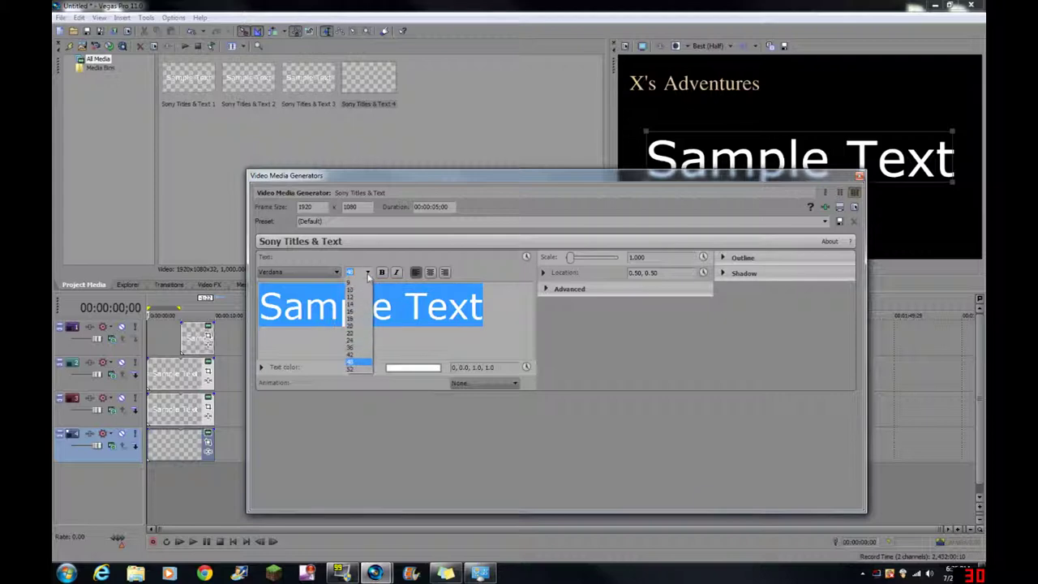
left_click(351, 340)
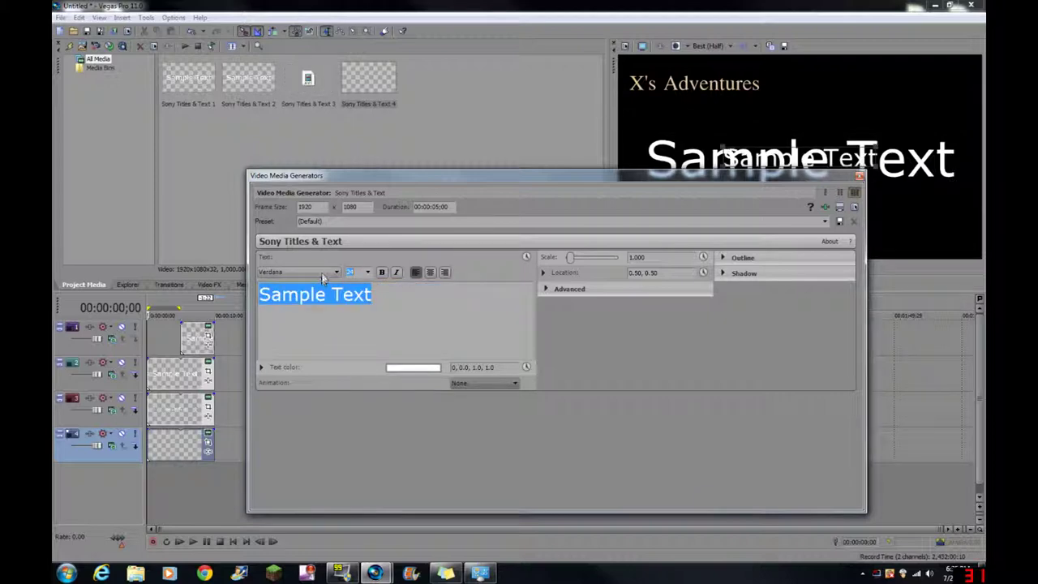
Apply the Segoe UI Light font to the third track's text and replace the sample text with "in Minecraft"
left_click(321, 273)
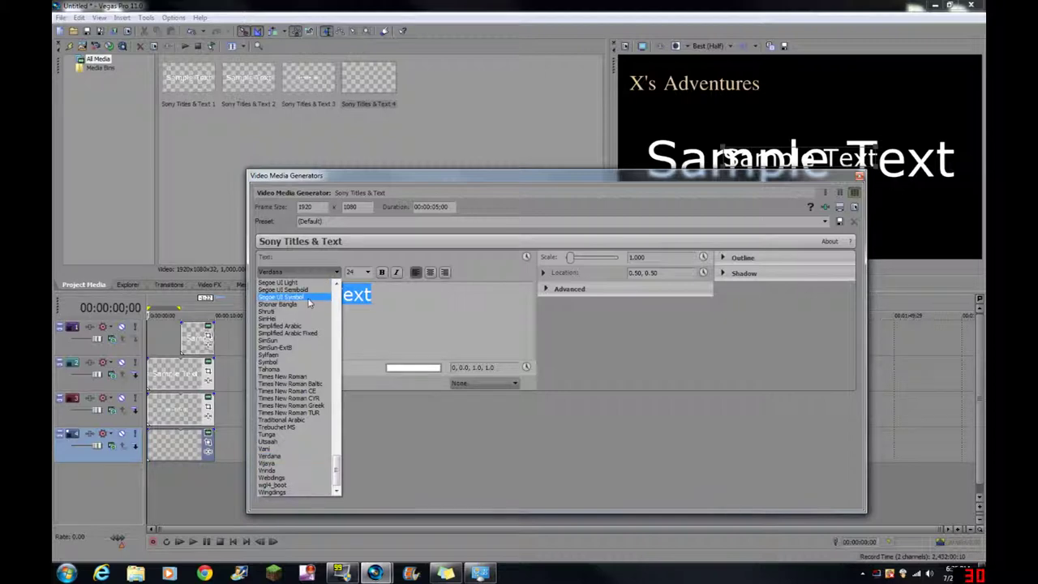
left_click(308, 283)
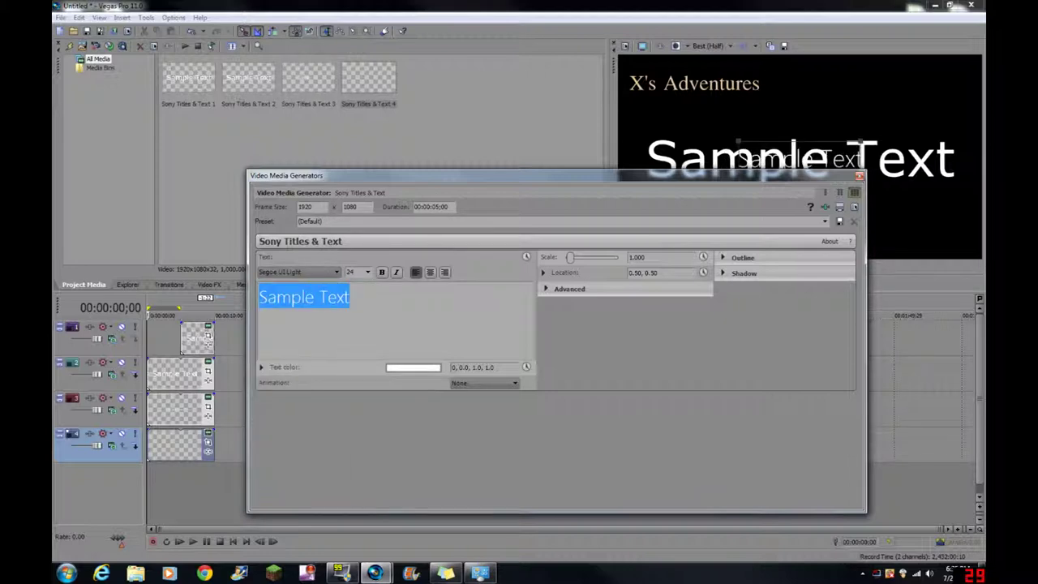
key("Down")
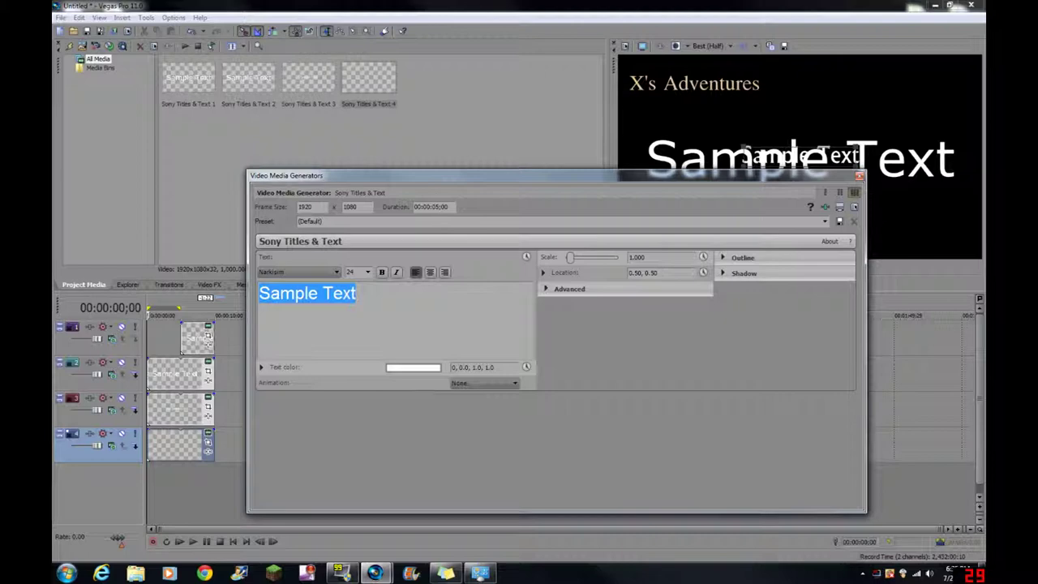
left_click(299, 271)
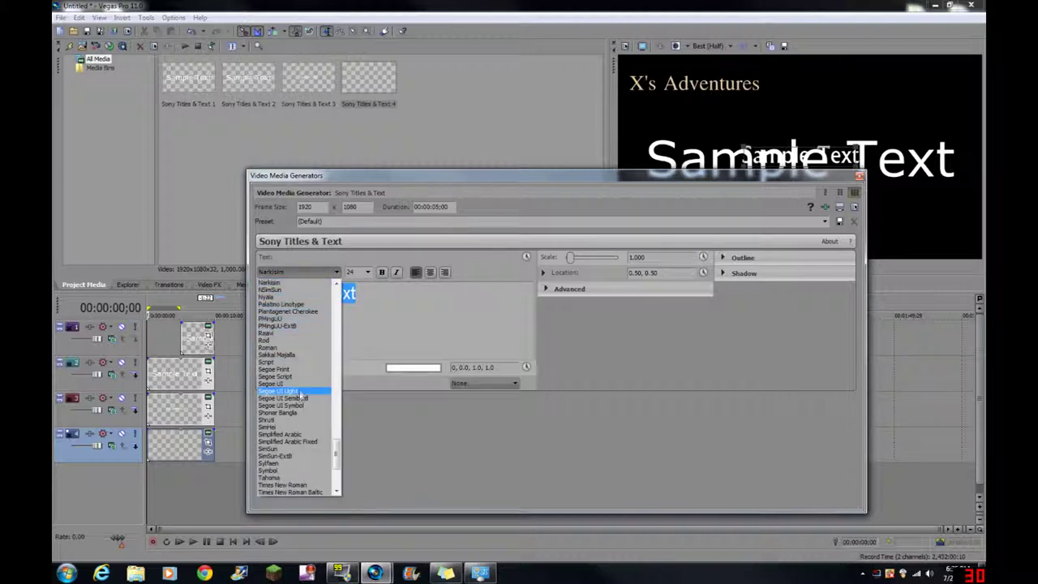
scroll(313, 426, "down", 2)
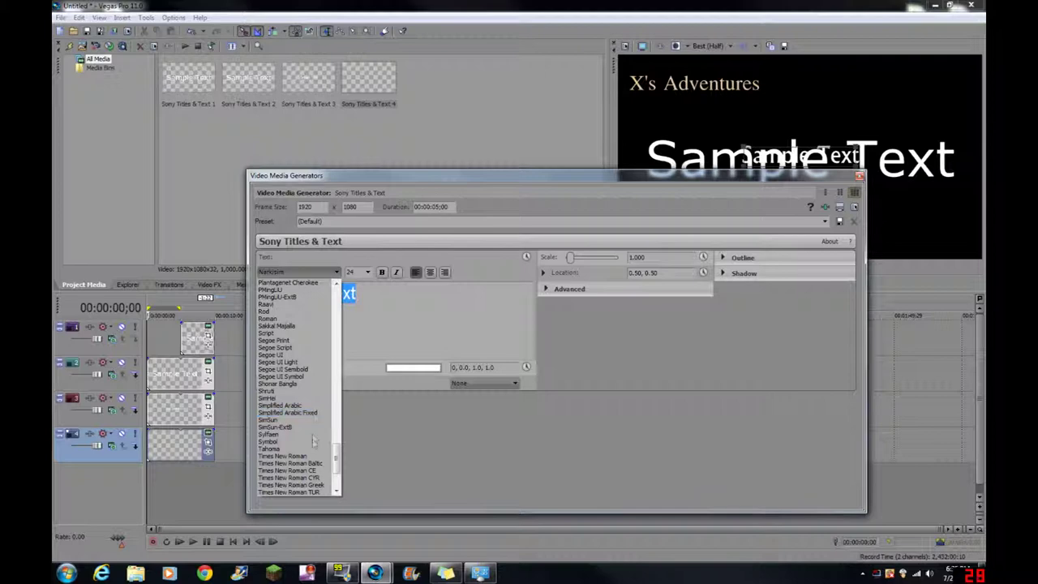
left_click(296, 362)
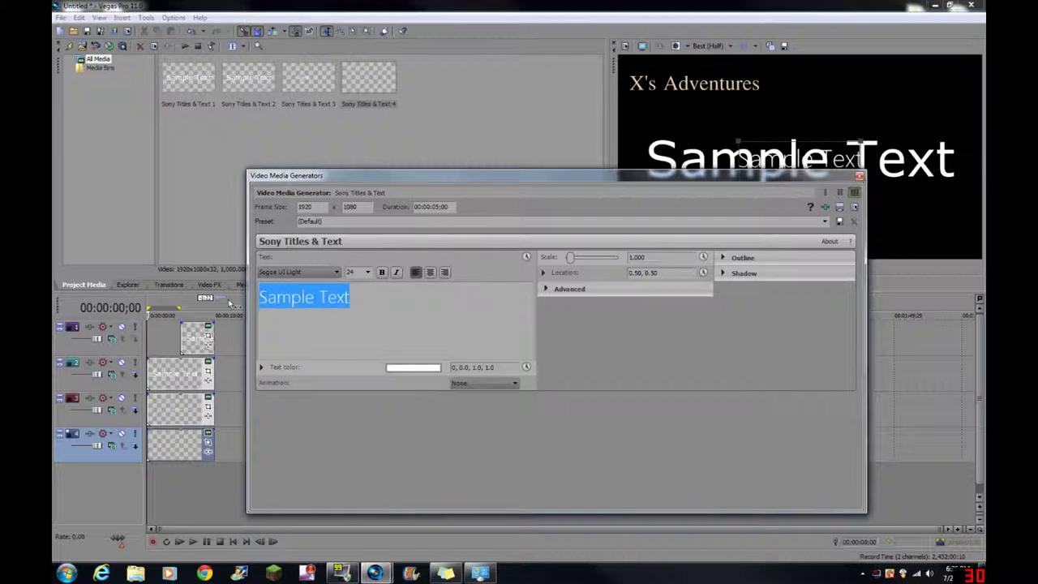
type("in M")
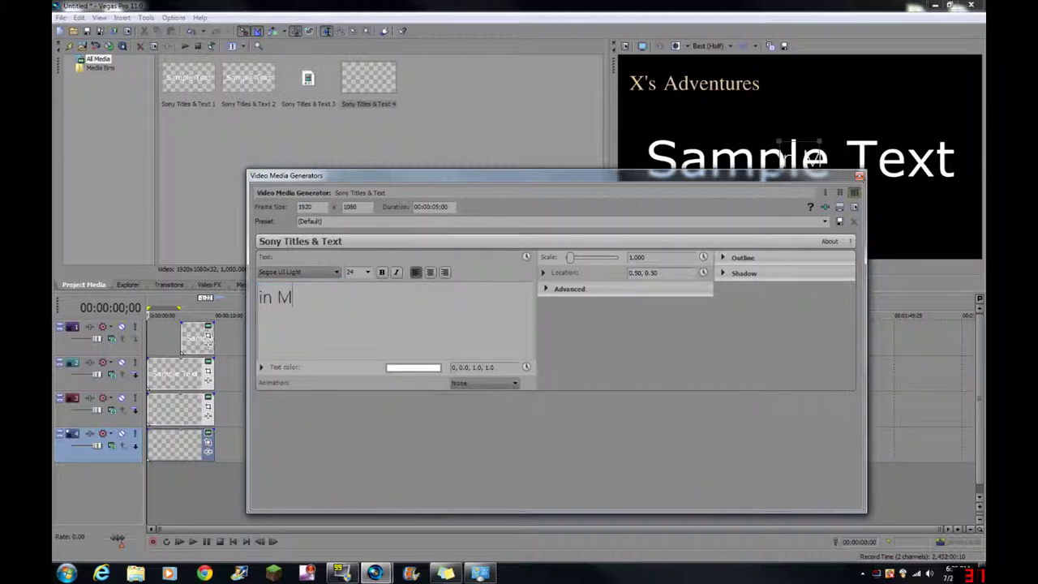
type("inecraft")
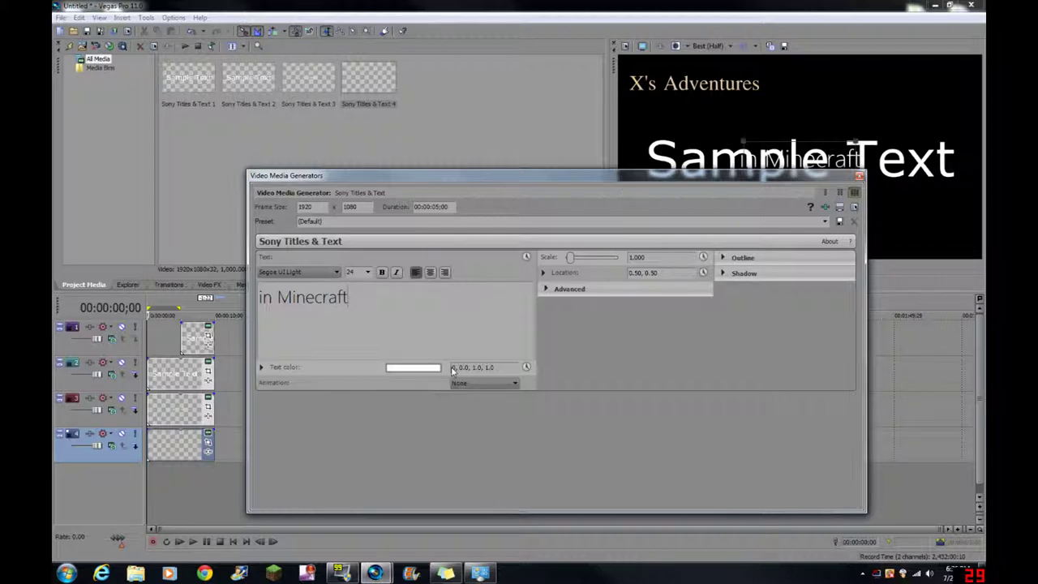
Set the "in Minecraft" text color to 106, 0.26, 0.81, 1.0 and enable keyframe animation for the color
type("105")
type("6")
type("83")
left_click(526, 368)
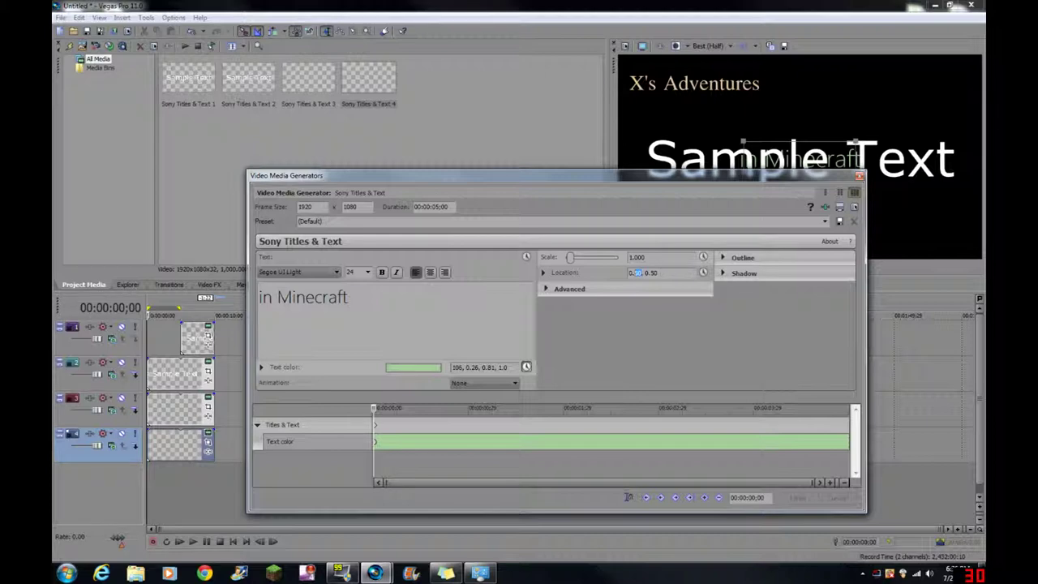
Set the "in Minecraft" location to 0.27, 0.77 with keyframe animation enabled, and close the text generator window
type("27")
key("Return")
double_click(653, 274)
type("77")
key("Return")
left_click(704, 274)
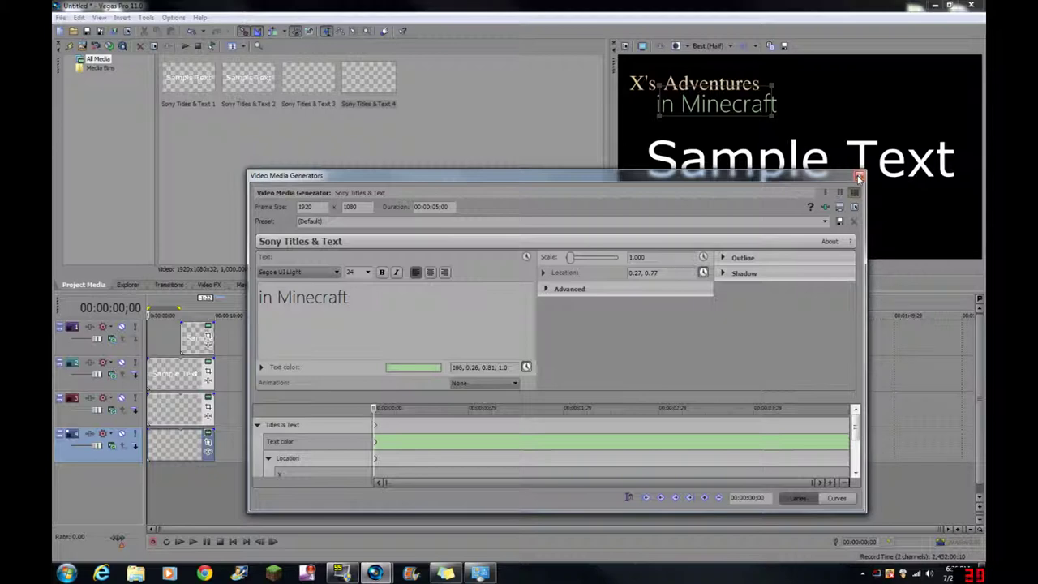
left_click(860, 177)
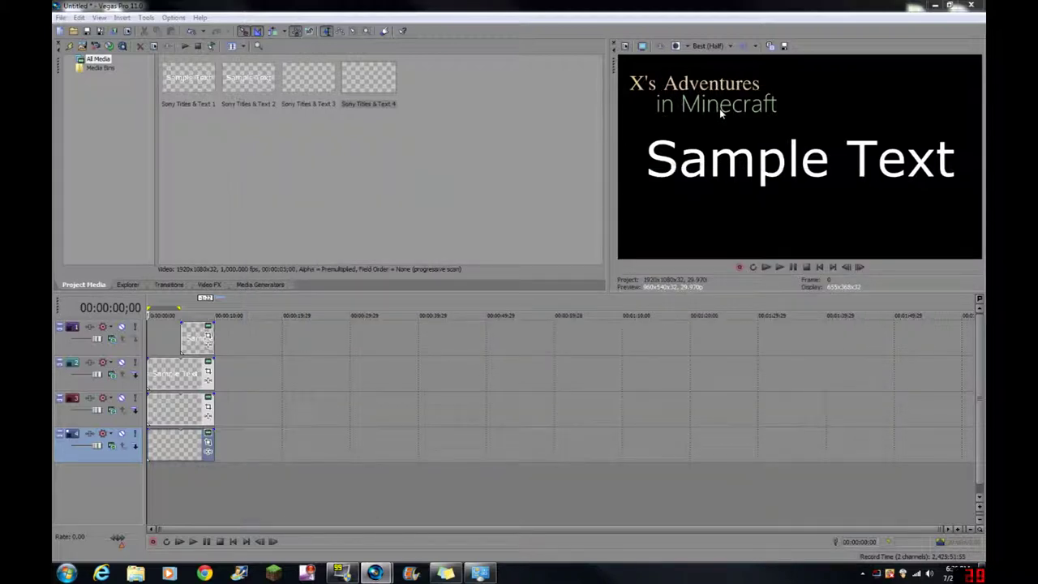
Open the second track's generated text and set its sample text to Times New Roman at size 20
left_click(209, 365)
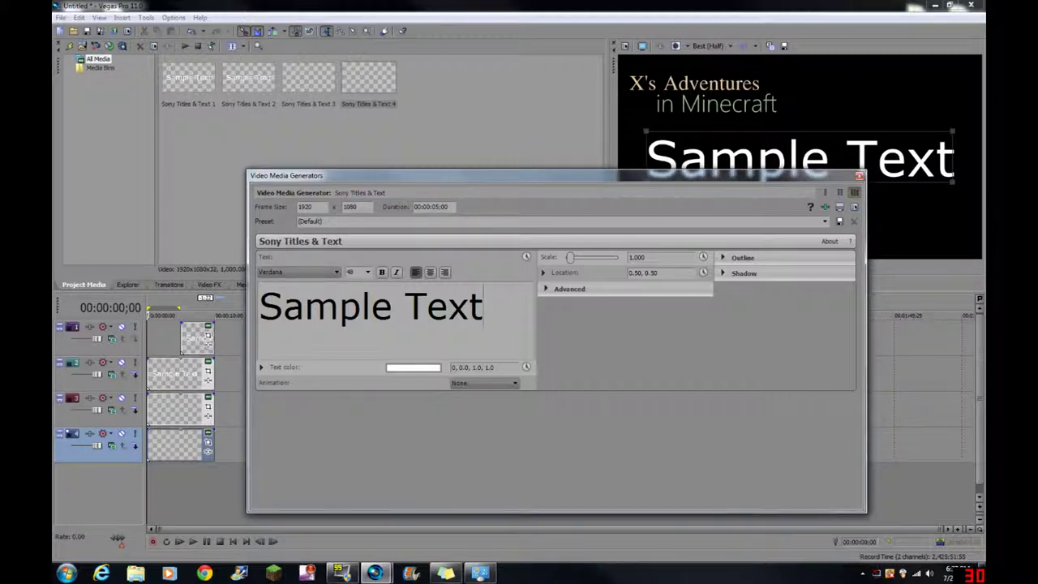
left_click_drag(484, 306, 260, 306)
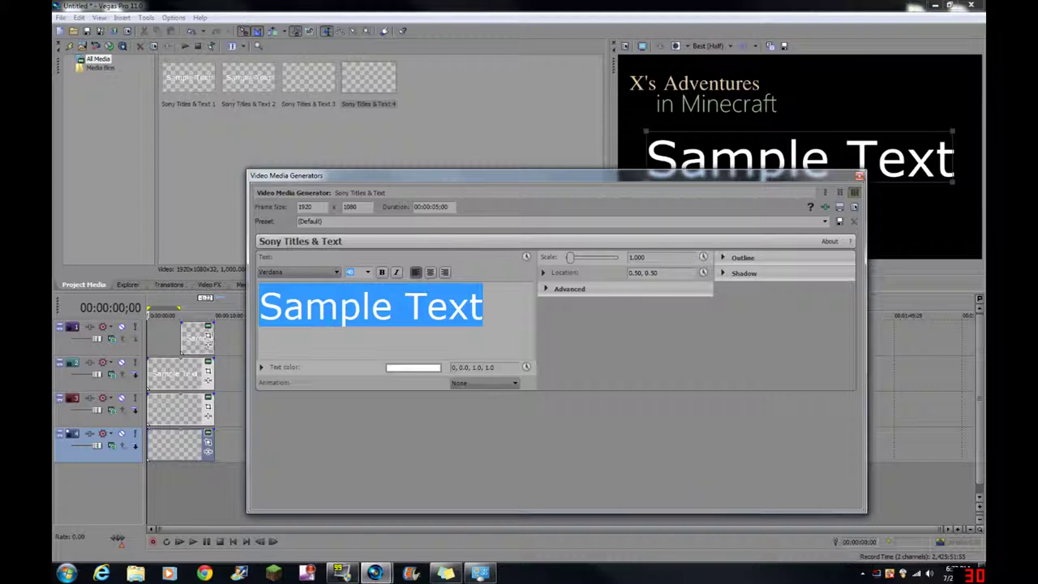
type("20")
key("Return")
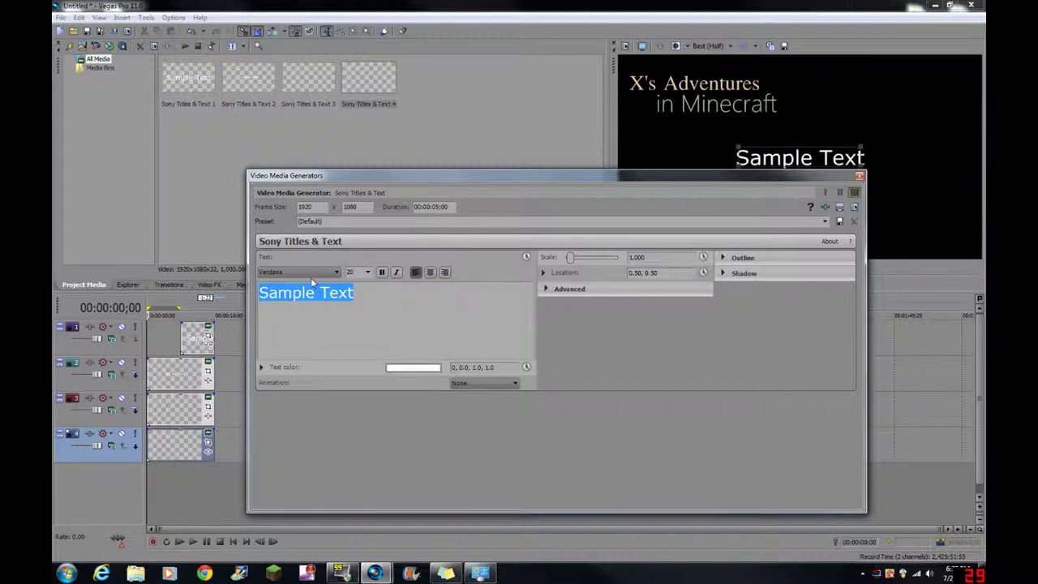
left_click(310, 272)
left_click(292, 381)
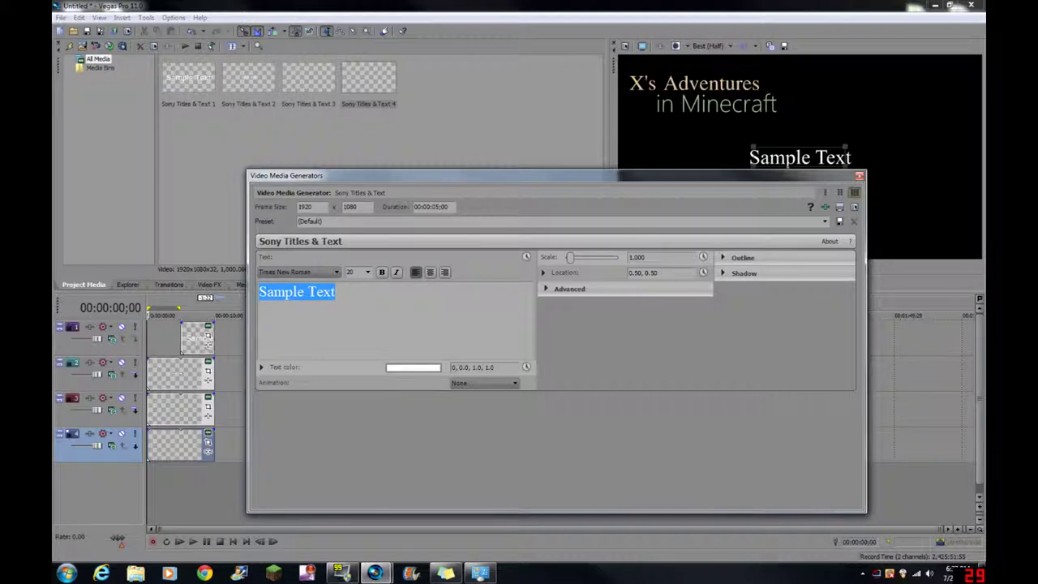
Replace the second track's sample text with "Shelter from the Black of Night" in double quotation marks, and close the text generator window
left_click(341, 292)
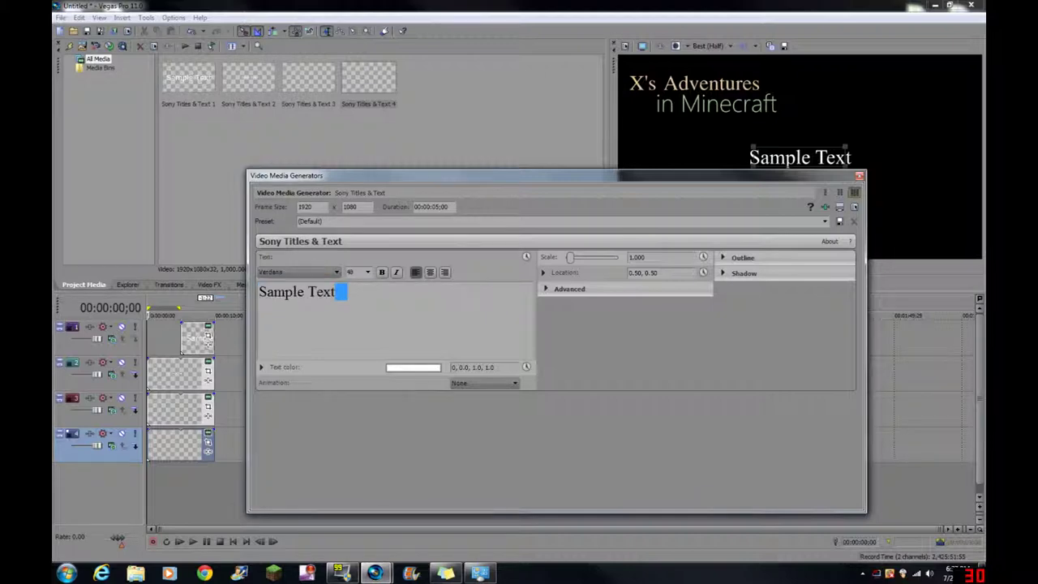
left_click(337, 272)
left_click(296, 457)
key("ctrl+a")
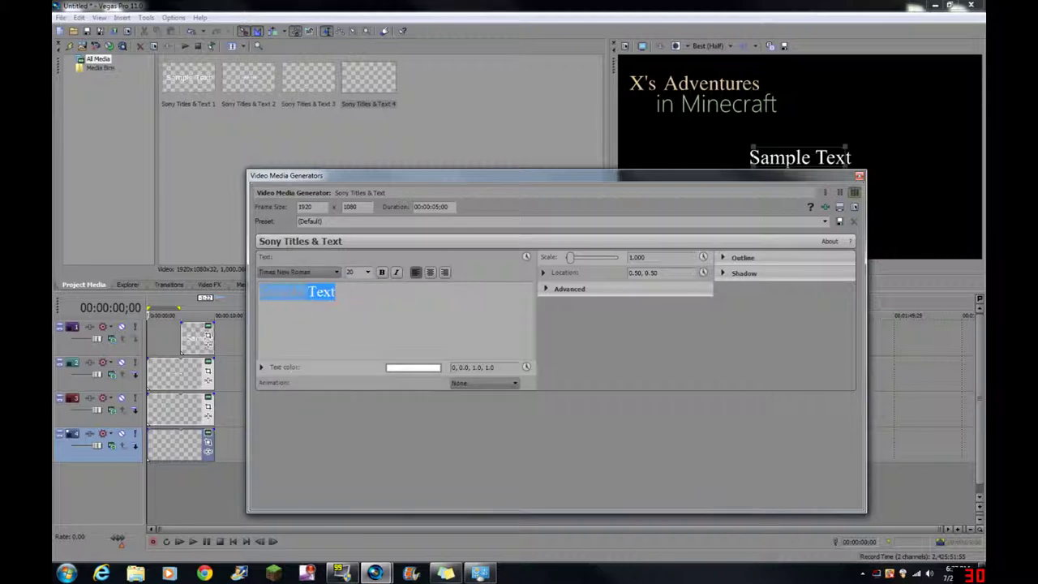
key("Delete")
type("\"")
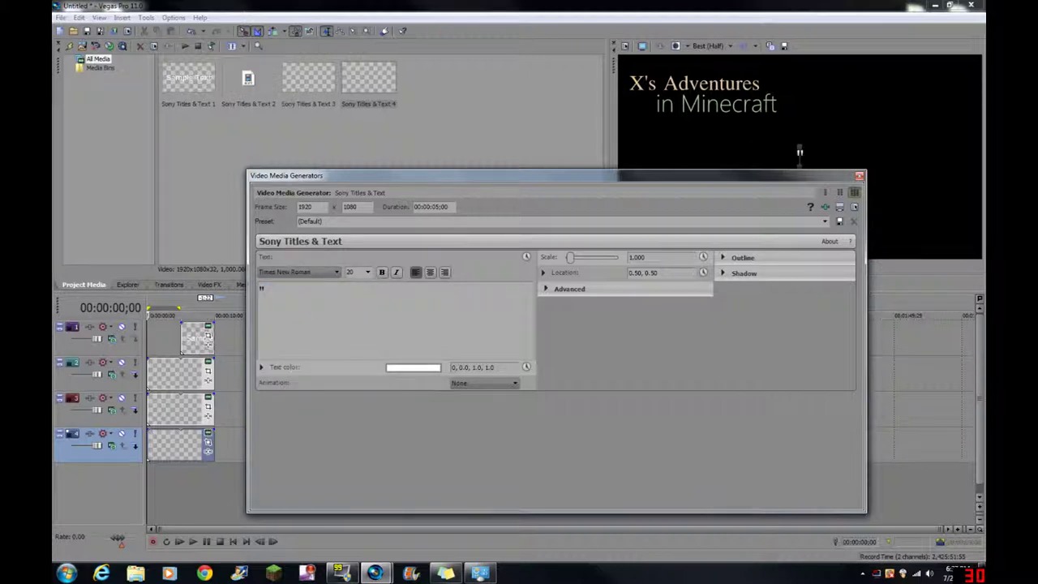
type("Shelter from the Bla")
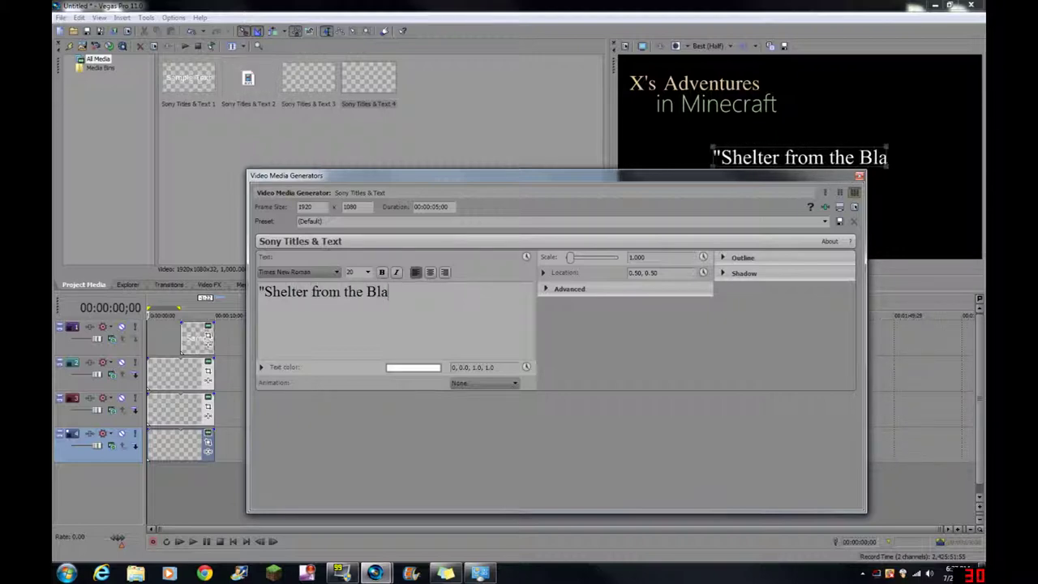
type("ck of Night")
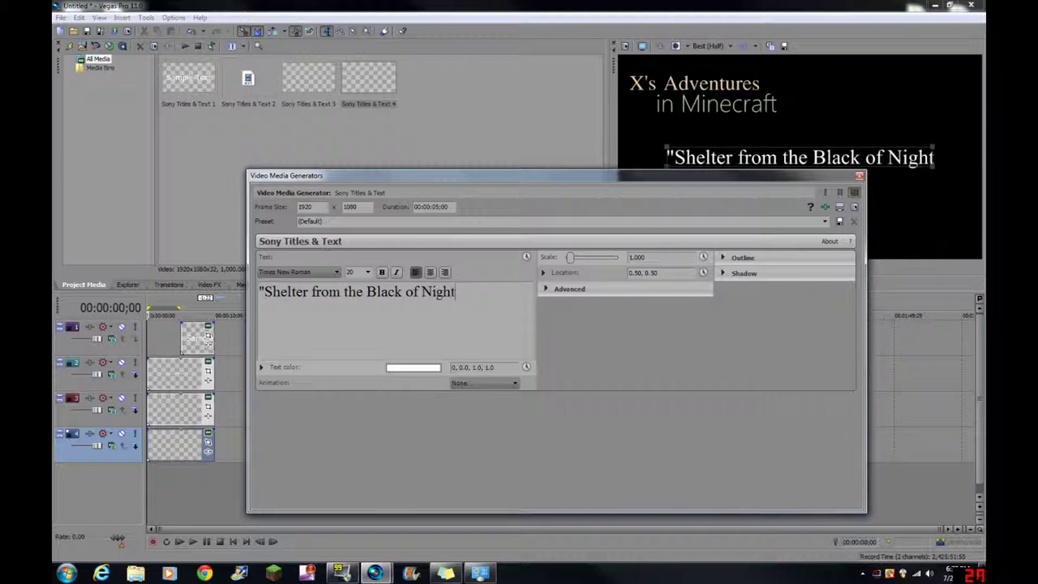
type("\"")
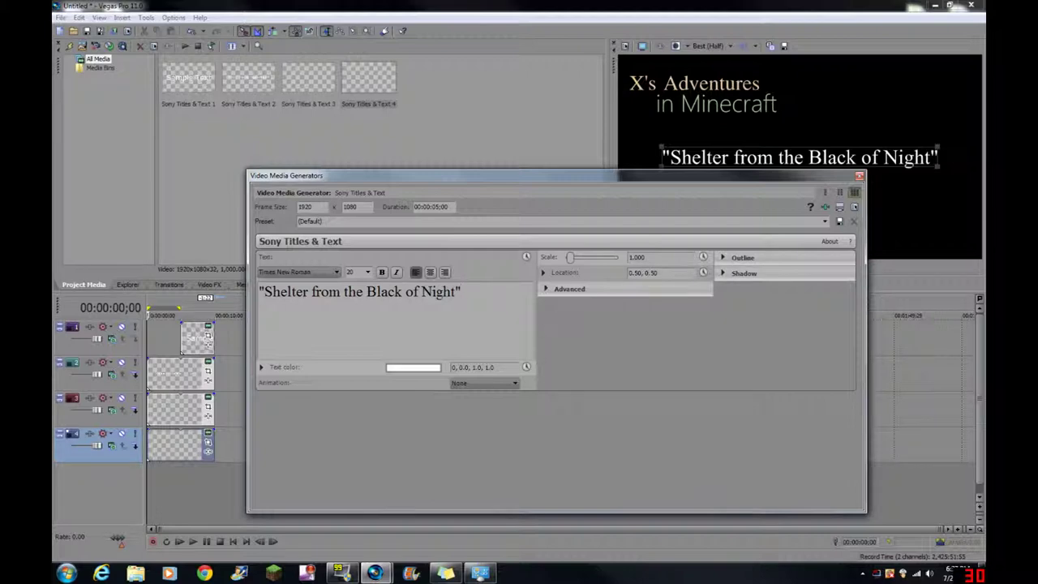
left_click(860, 177)
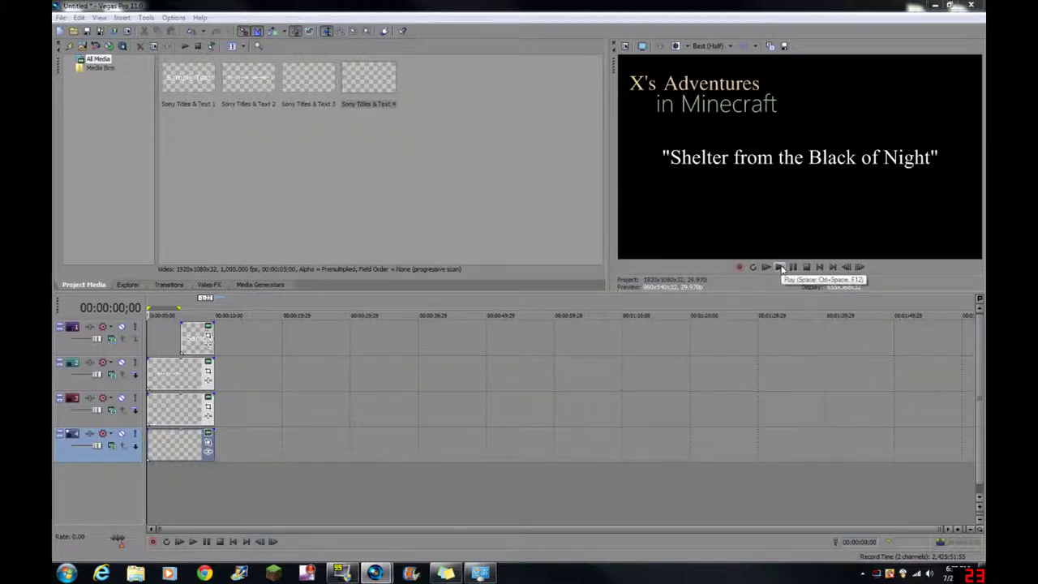
Preview the intro and add fade-ins of about one second to the text events on the second, third and fourth tracks
left_click(780, 268)
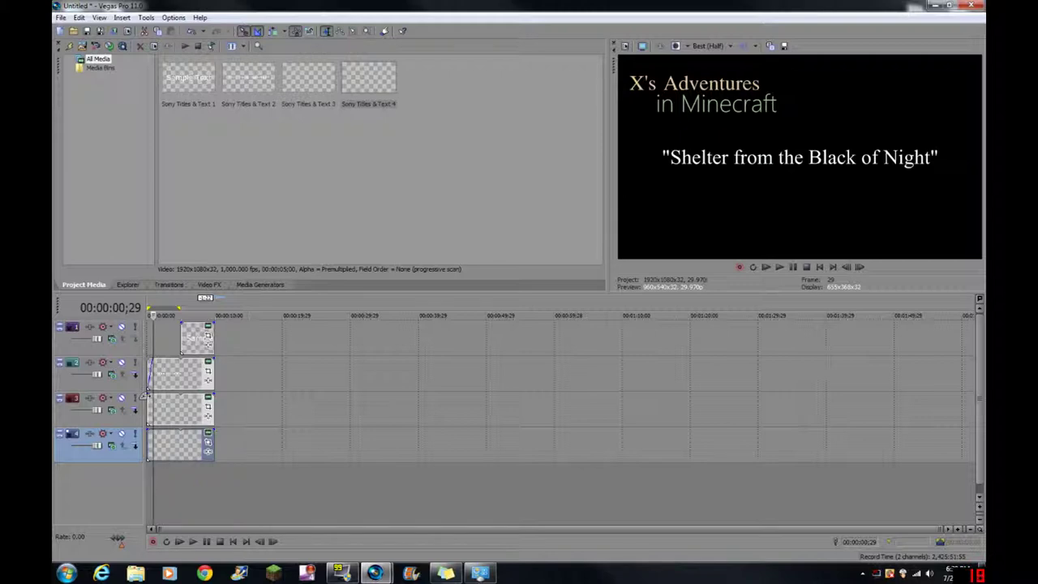
left_click_drag(148, 431, 154, 430)
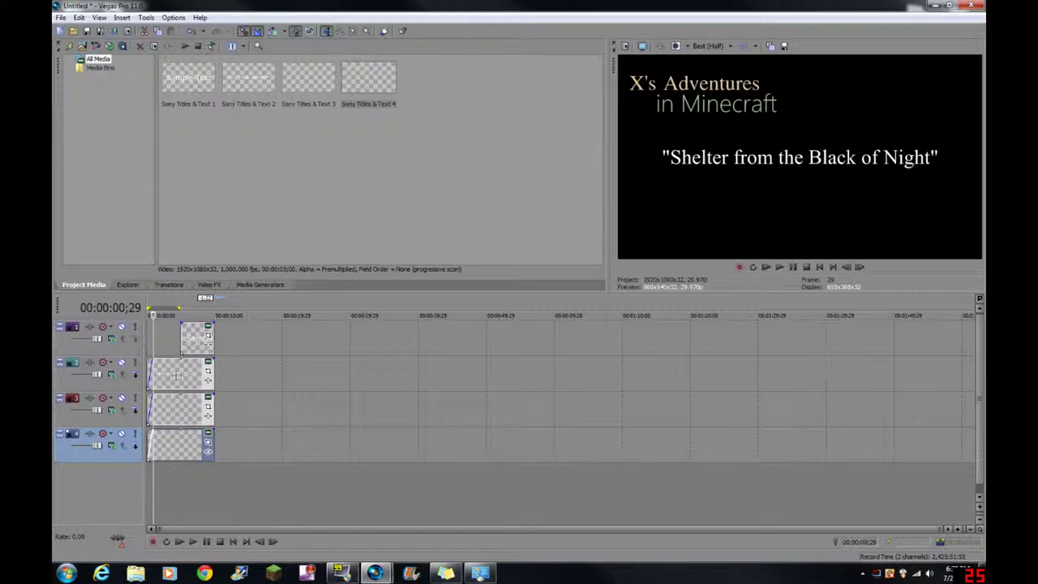
Open the first track's generated text and set its sample text font to Iskoola Pota
left_click(209, 329)
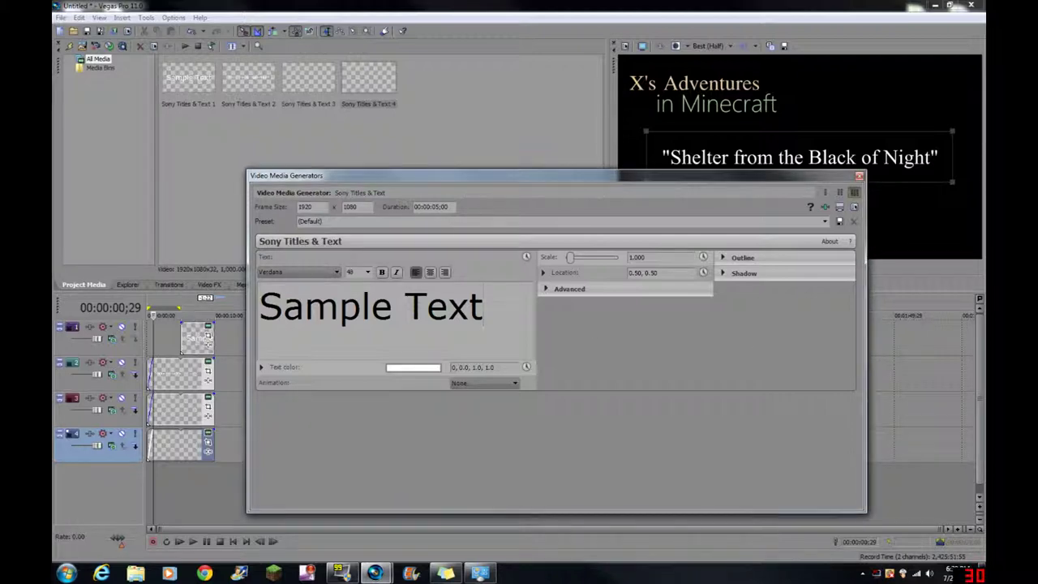
key("ctrl+shift+Left")
key("ctrl+shift+Left")
left_click(311, 271)
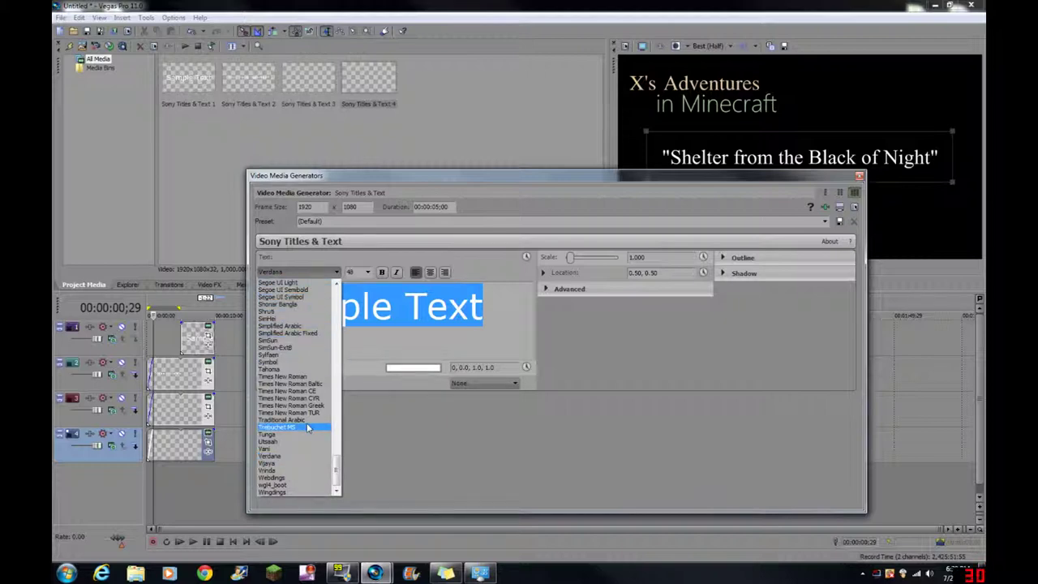
left_click(309, 463)
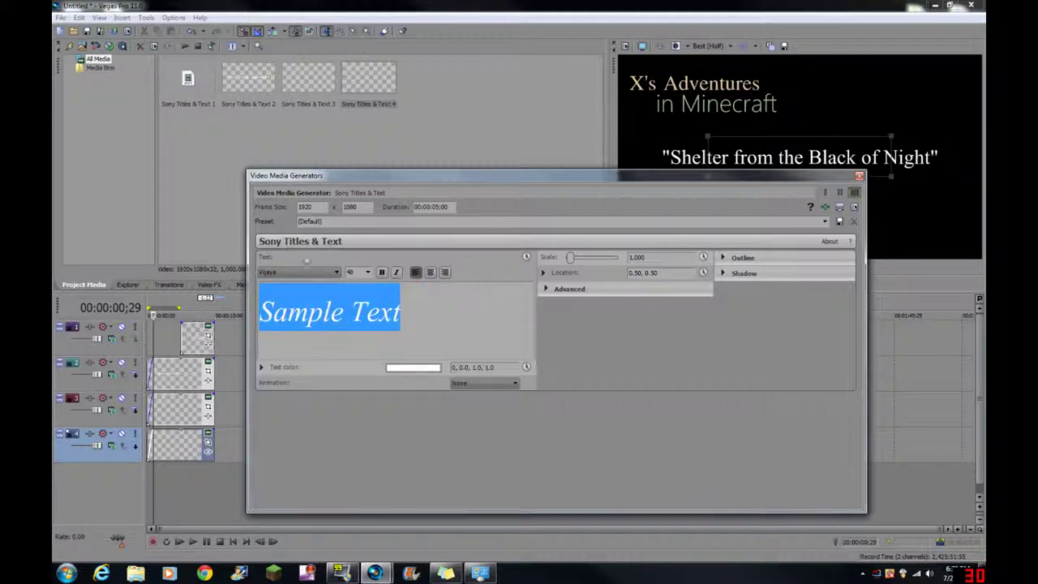
left_click(305, 272)
left_click_drag(337, 472, 345, 380)
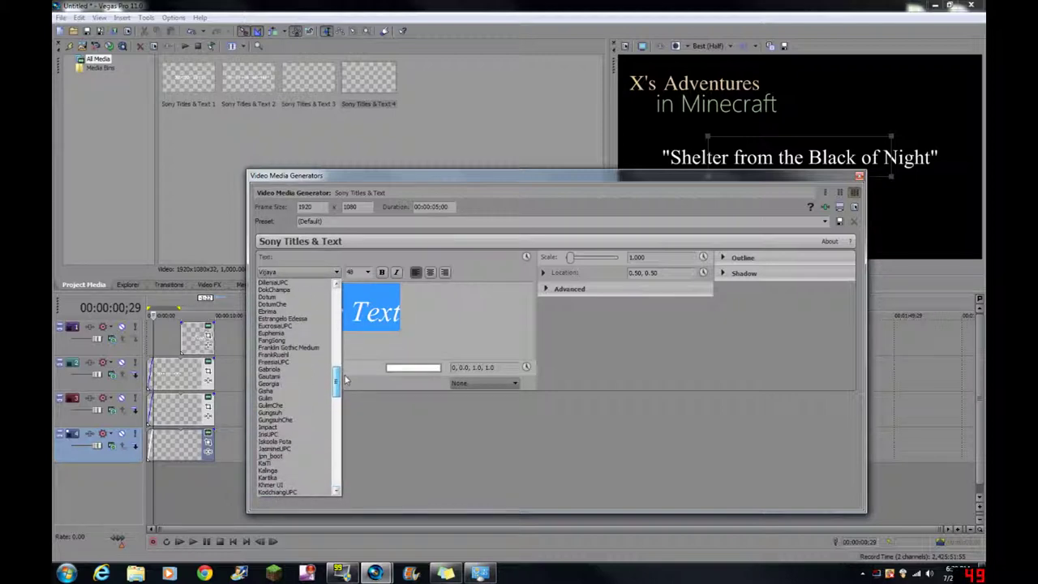
left_click(285, 442)
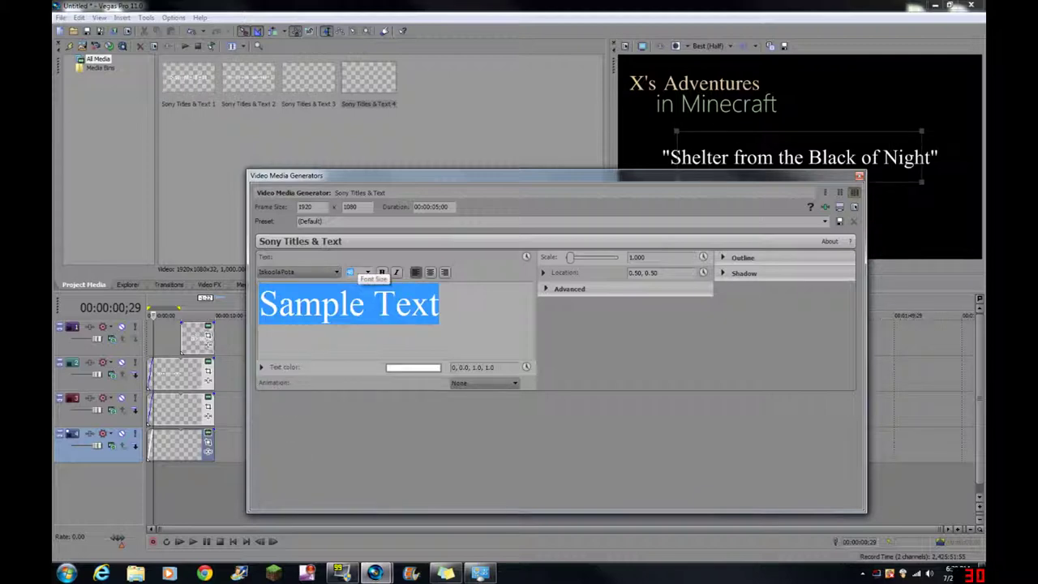
Make the sample text size 15 and italic, with text color 0, 1.0, 1.0, 1.0 and keyframe animation enabled for the color
type("15")
key("Return")
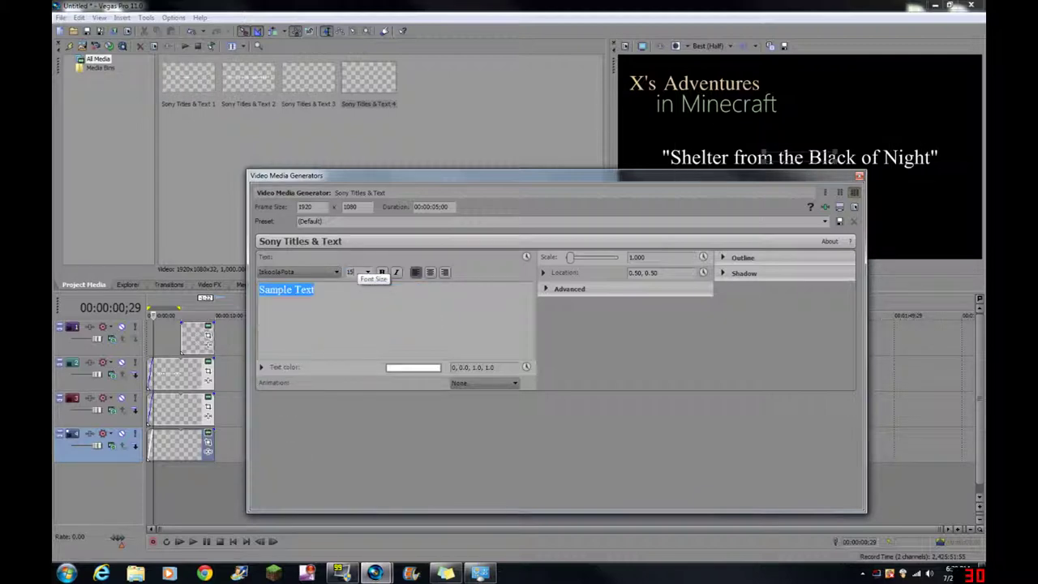
left_click(397, 273)
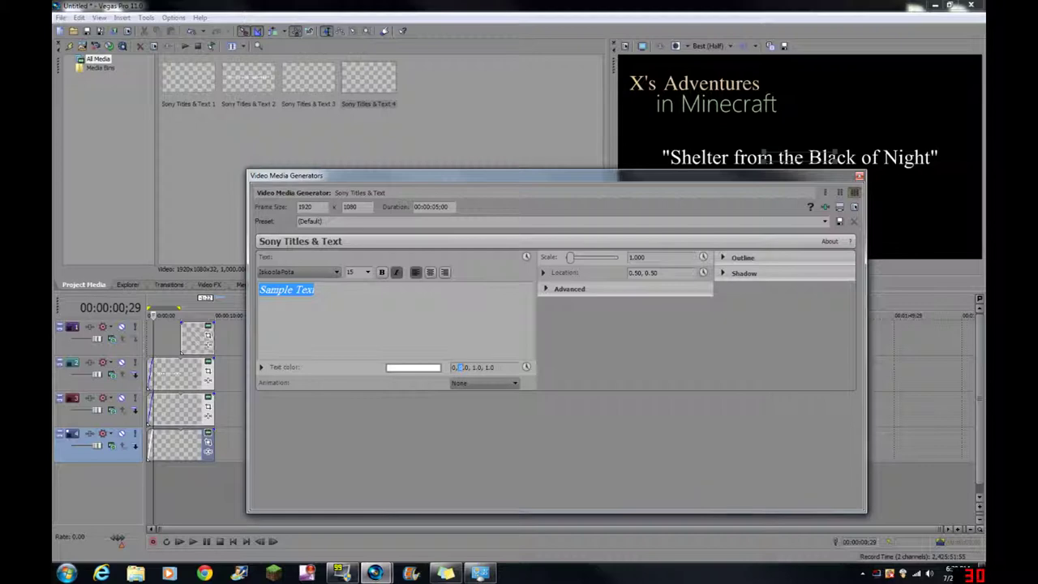
type("1.")
left_click(527, 367)
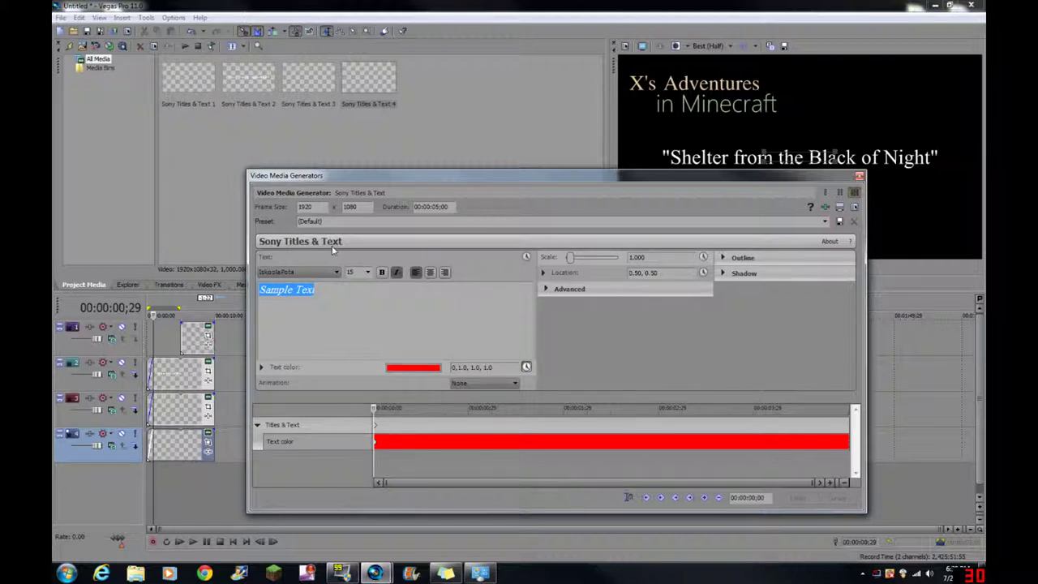
Replace the first track's sample text with "The rising sun will eventually set..."
left_click_drag(318, 290, 215, 288)
key("BackSpace")
type("The")
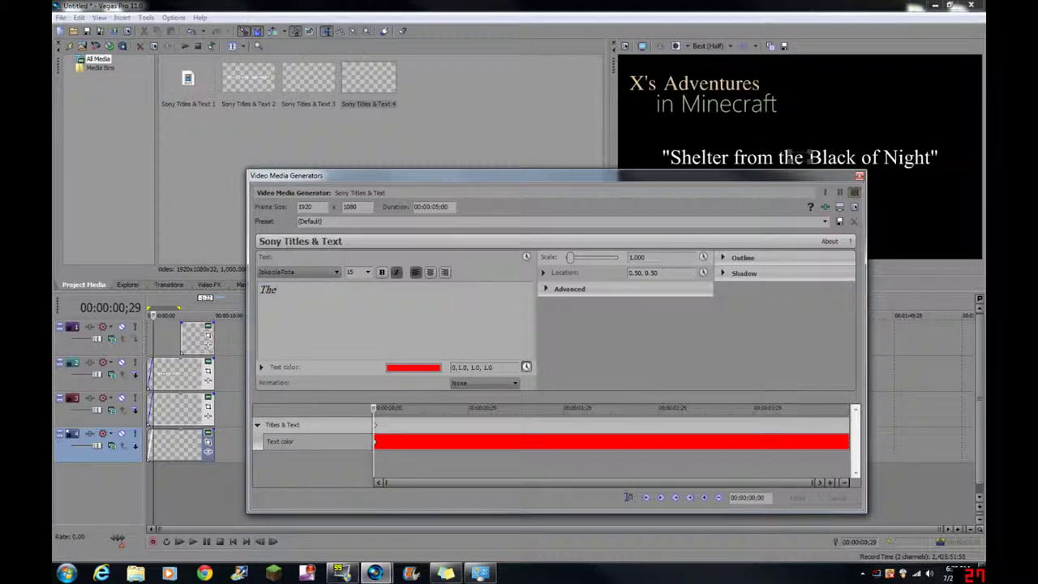
type(" rising sum will")
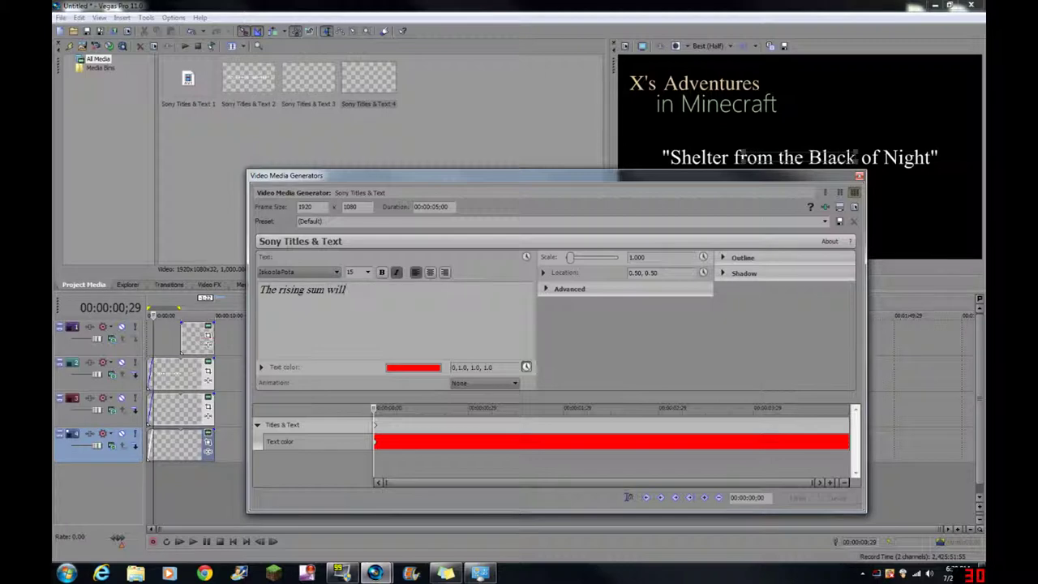
type(" ever")
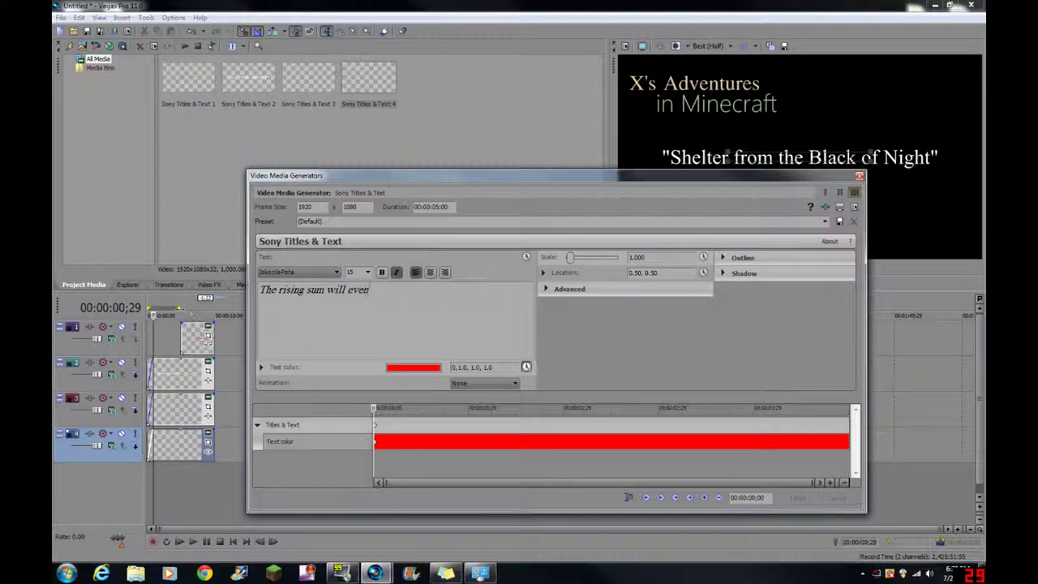
left_click_drag(316, 290, 324, 290)
type("ntua")
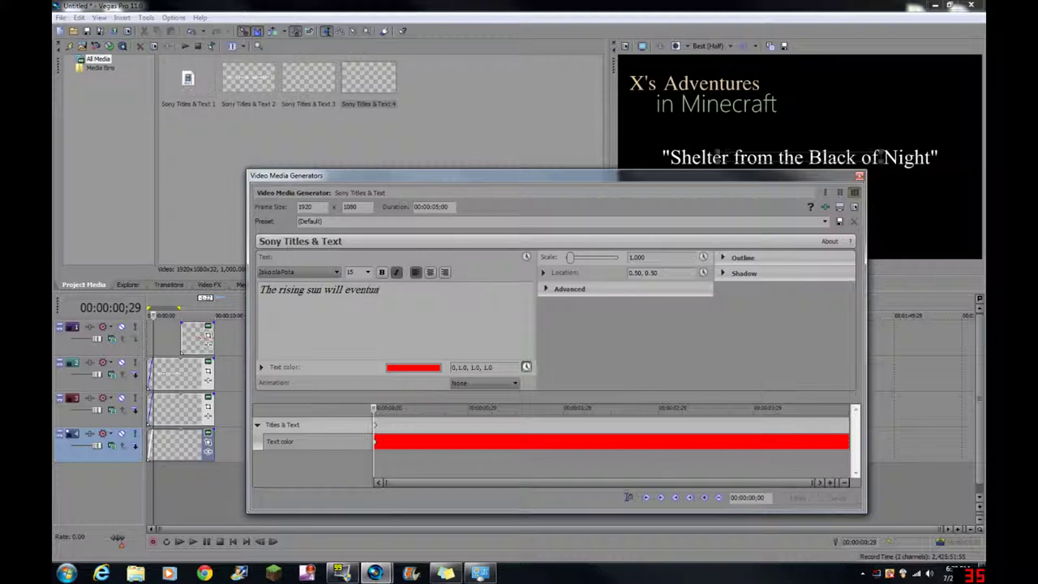
key("BackSpace")
type("ually set...")
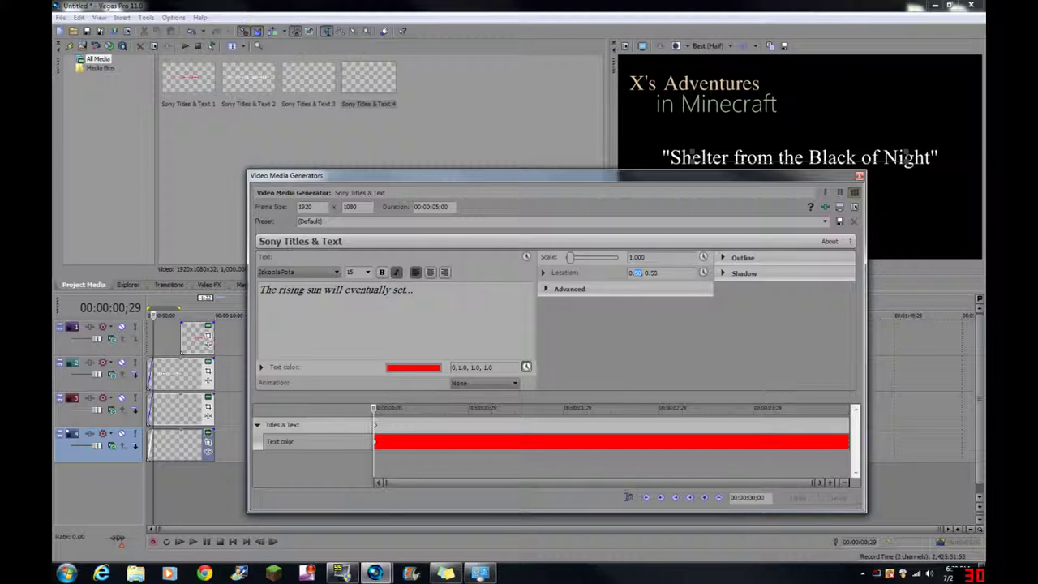
Position the red text near the frame's lower-right corner with a horizontal location of 0.68, and close the text generator window
type("68")
left_click(860, 177)
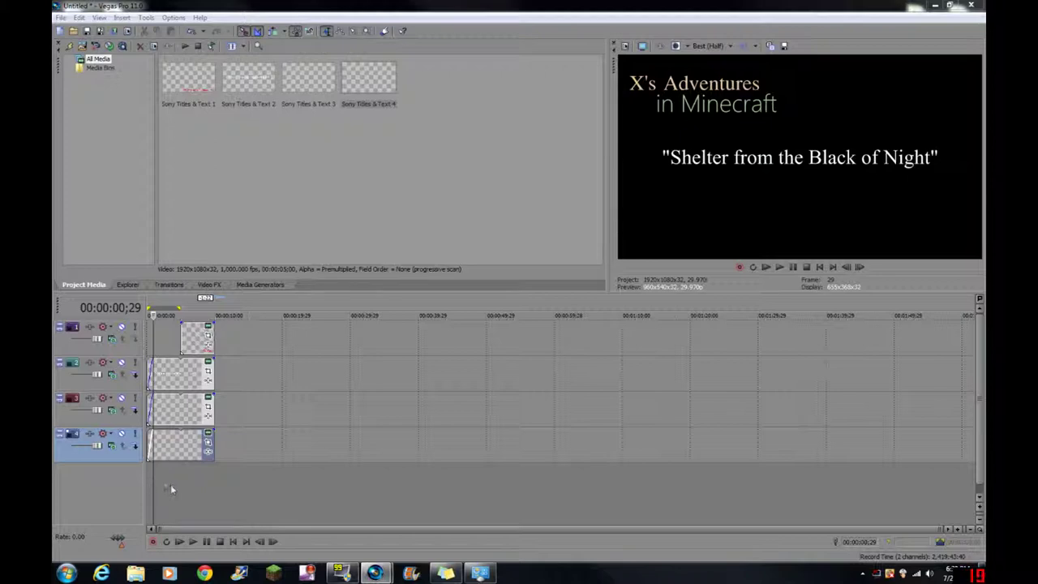
Add a short fade-in to the start of the red text event on the first track
left_click_drag(156, 488, 185, 483)
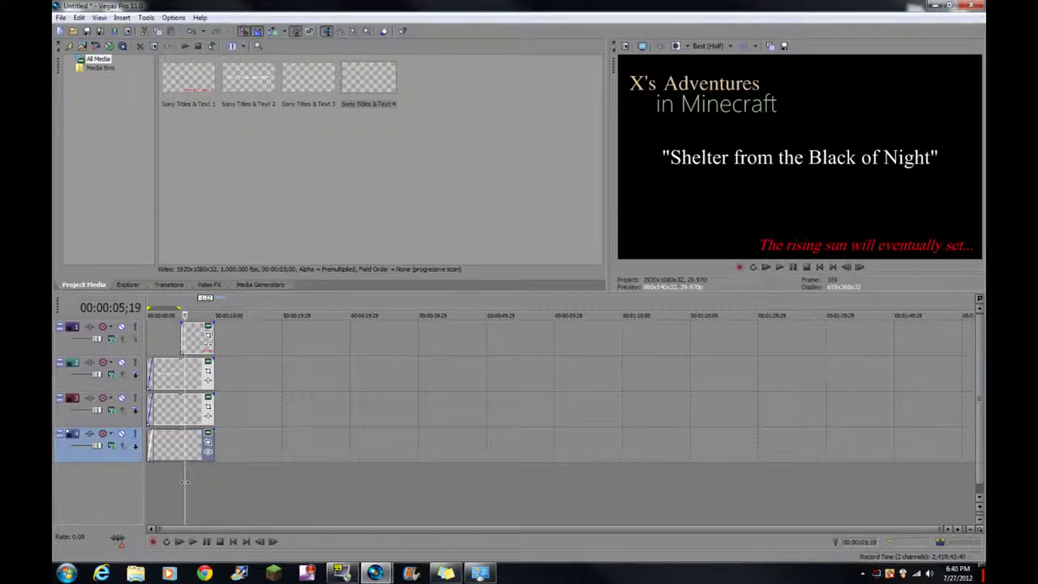
key("Left")
key("Left")
left_click_drag(180, 328, 183, 329)
Add fade-outs starting at about 00:00:08;27 to the ends of the text events on all four tracks
left_click_drag(184, 501, 208, 493)
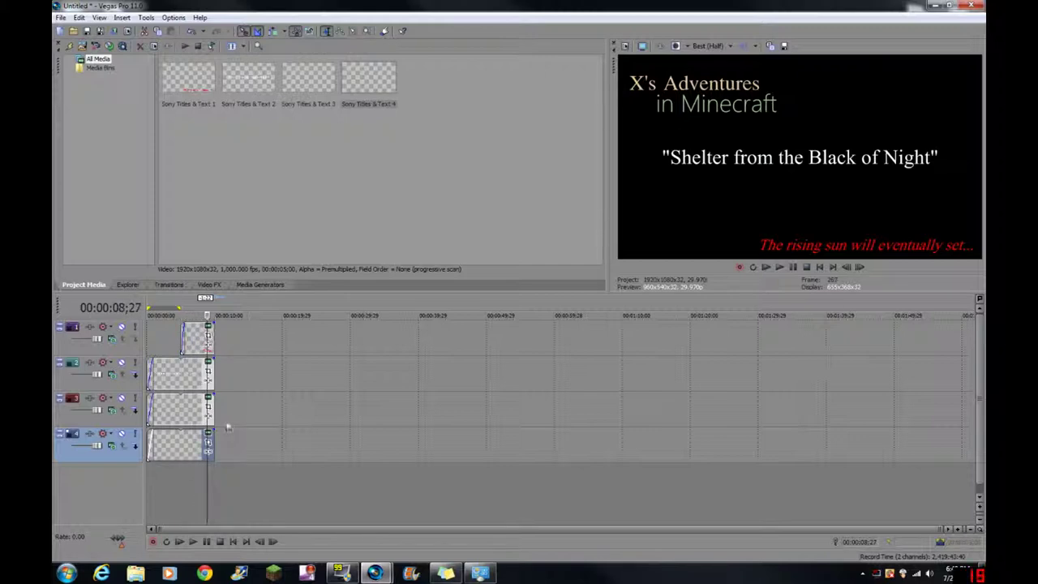
left_click_drag(210, 432, 205, 433)
left_click_drag(211, 397, 201, 398)
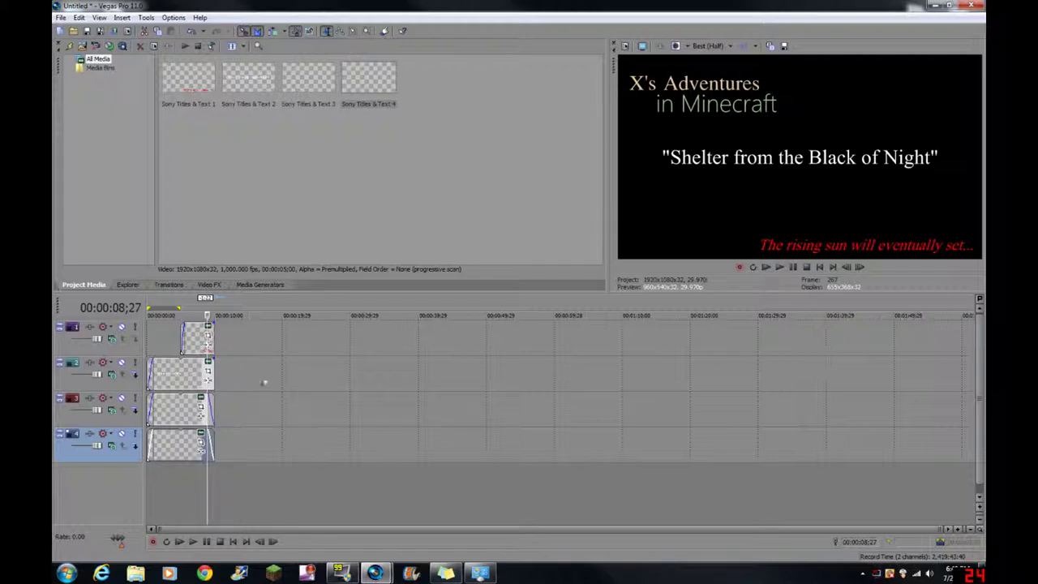
left_click_drag(208, 361, 209, 362)
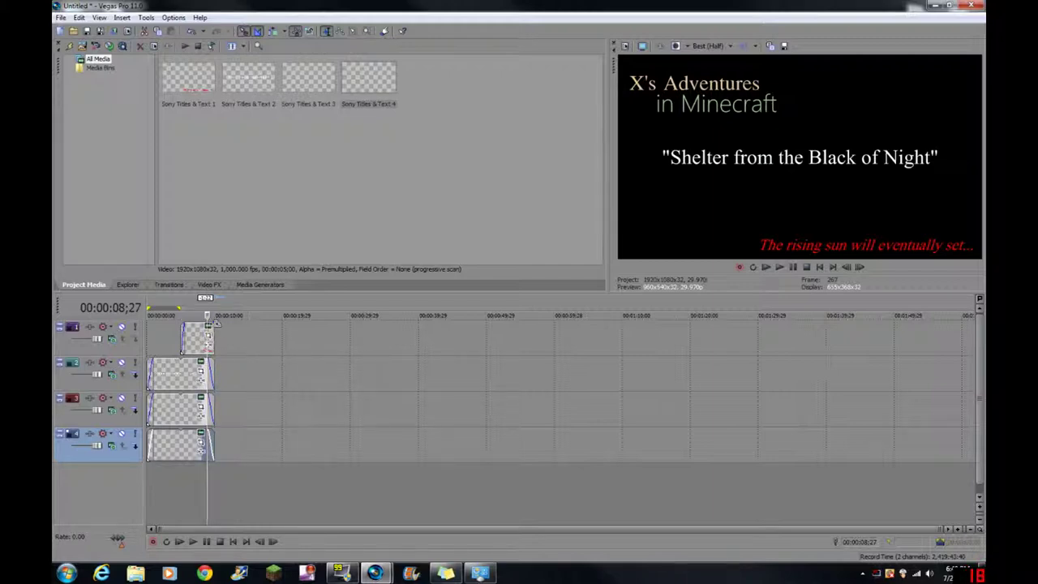
Play the whole intro from the start of the timeline to check the fades, and stop playback
key("Home")
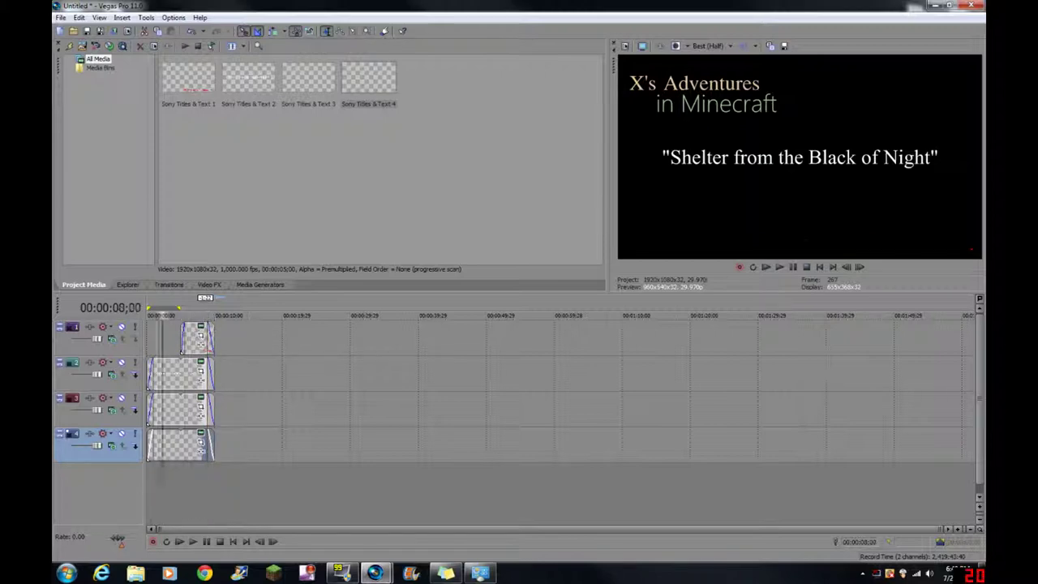
left_click(781, 268)
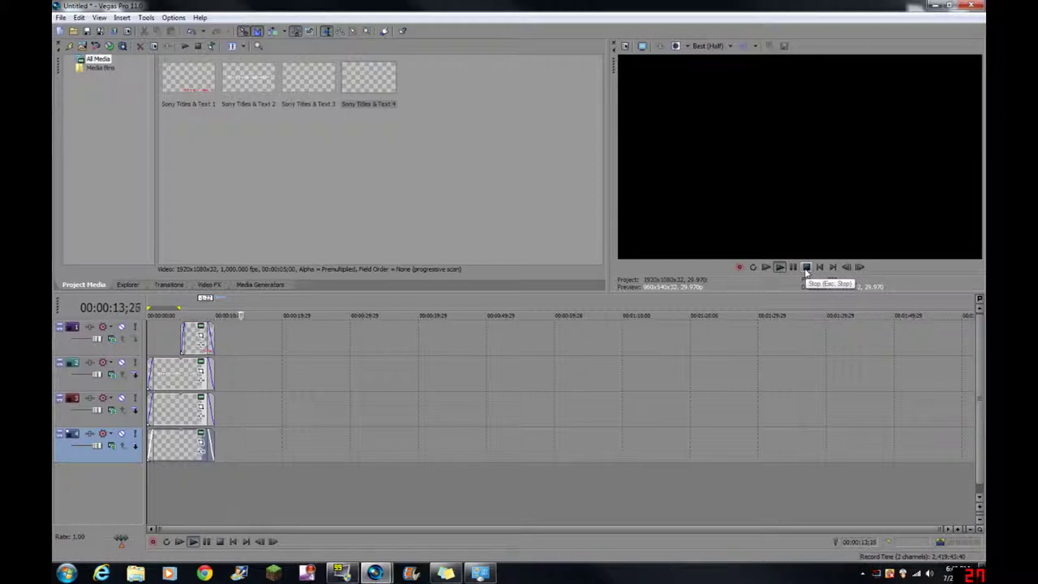
left_click(806, 268)
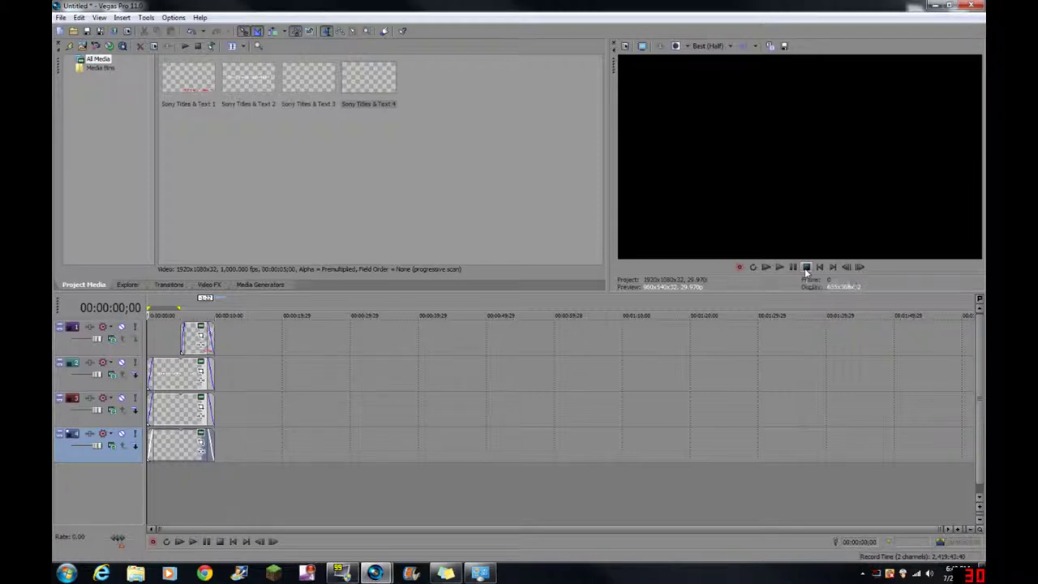